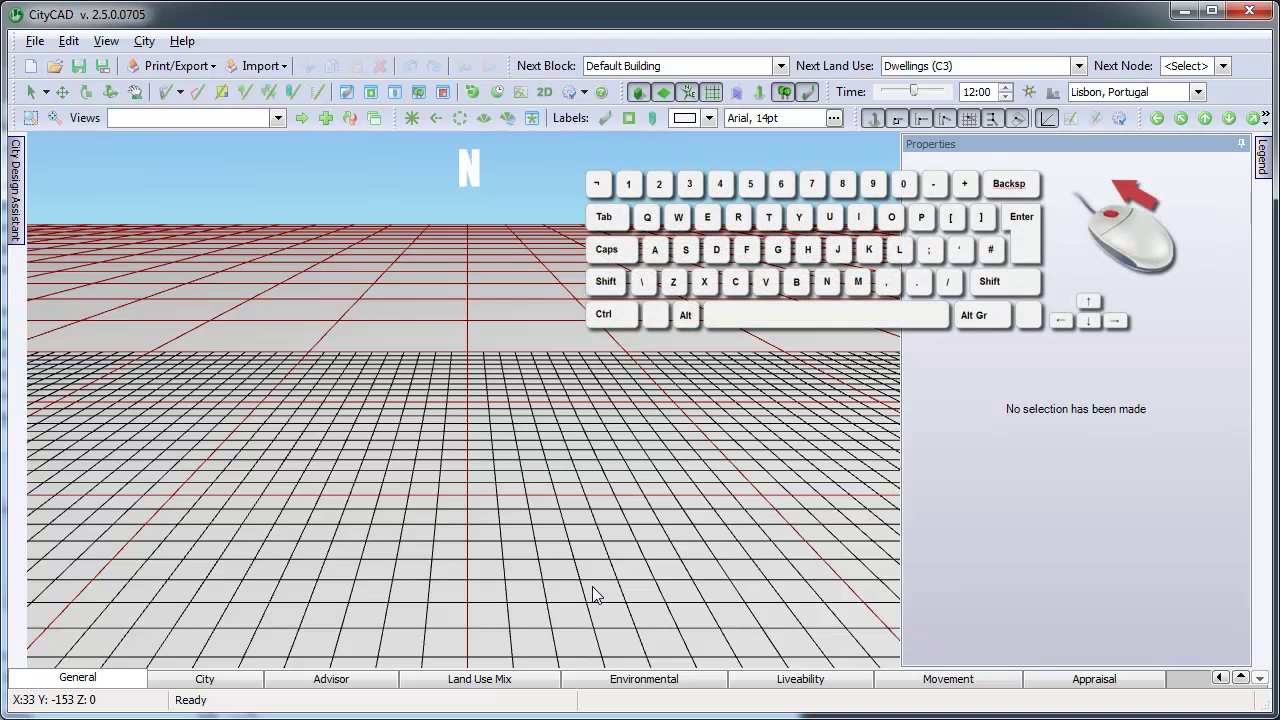
Examine the empty site grid from nearer and farther distances, higher and lower tilts, and north, north-west and north-east directions
scroll(527, 424, up, 3)
scroll(527, 424, up, 3)
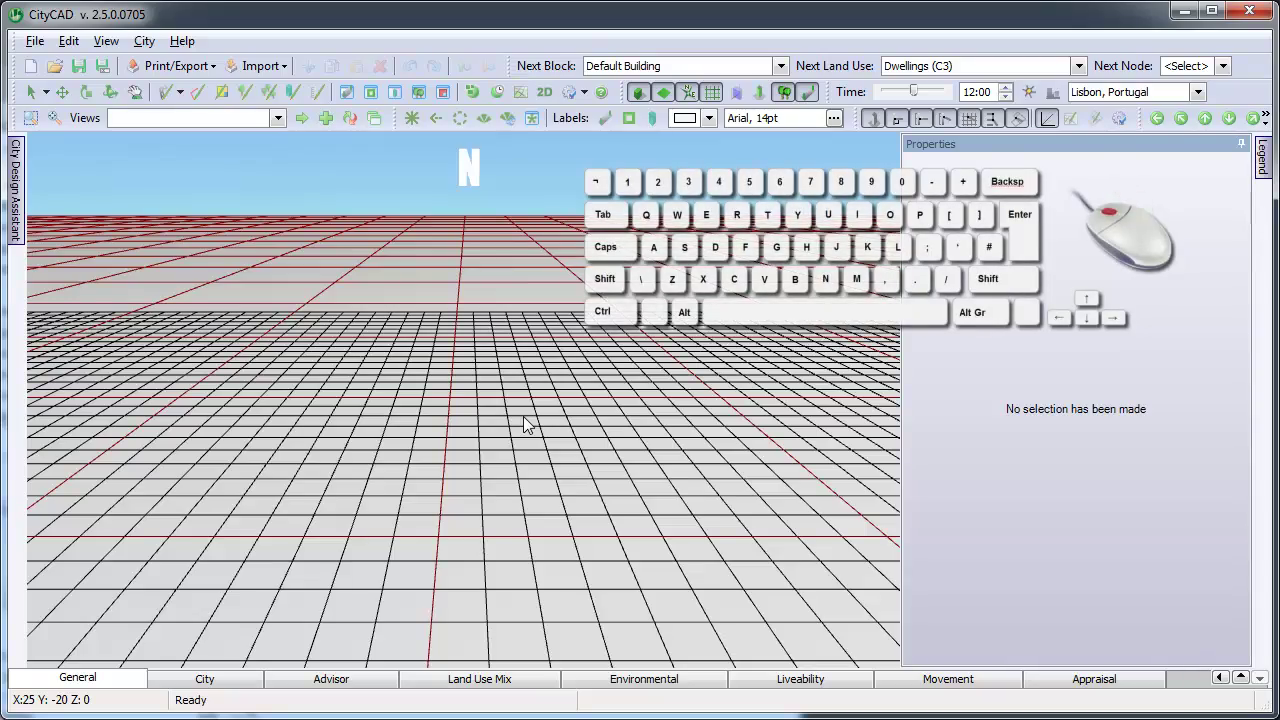
mouse_move(527, 424)
middle_down()
mouse_move(523, 411)
mouse_move(446, 417)
mouse_move(533, 415)
mouse_move(517, 420)
middle_up()
key(ctrl)
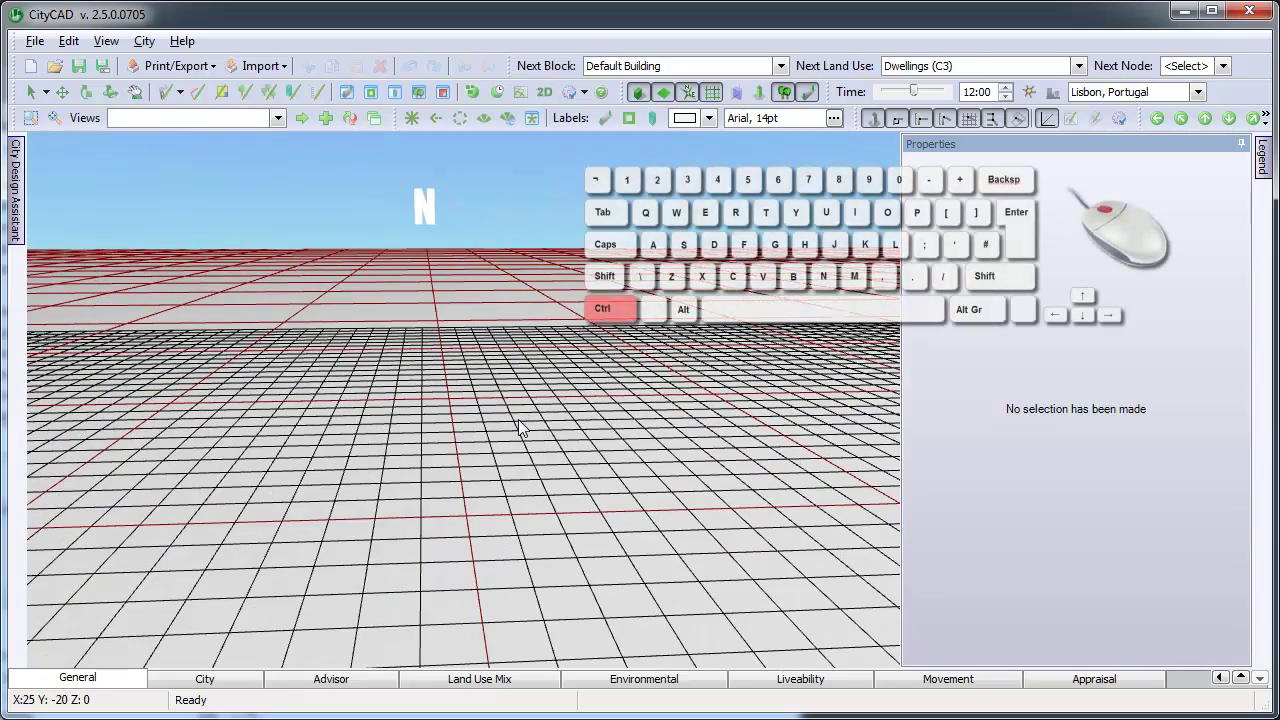
ctrl+middle_drag(447, 390, 472, 497)
ctrl+middle_drag(489, 582, 443, 432)
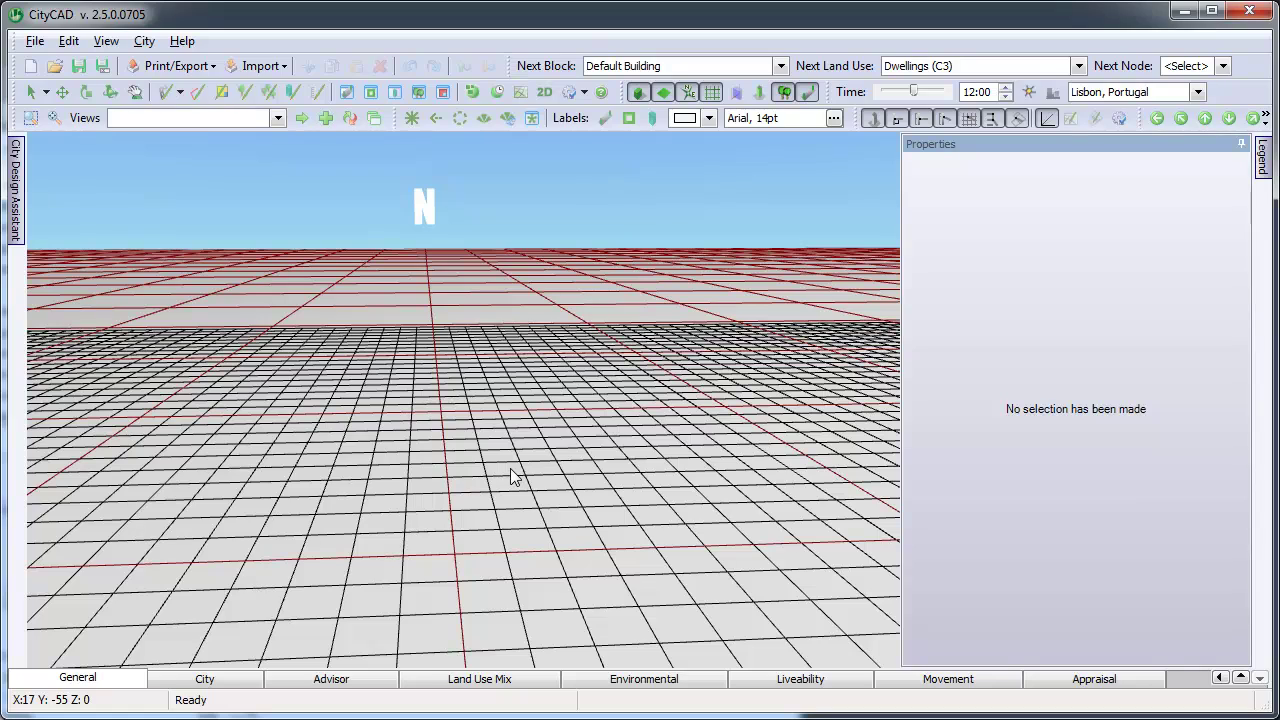
key(ctrl+Up)
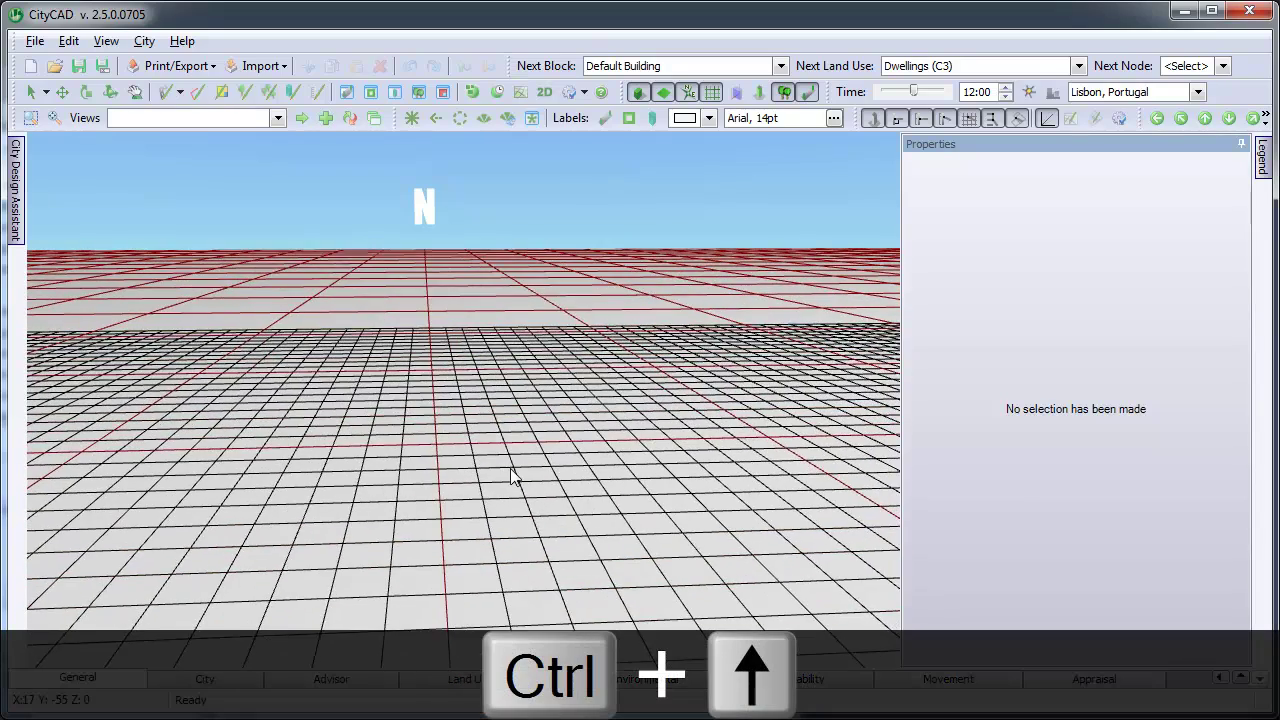
key(ctrl+Down)
key(ctrl+Left)
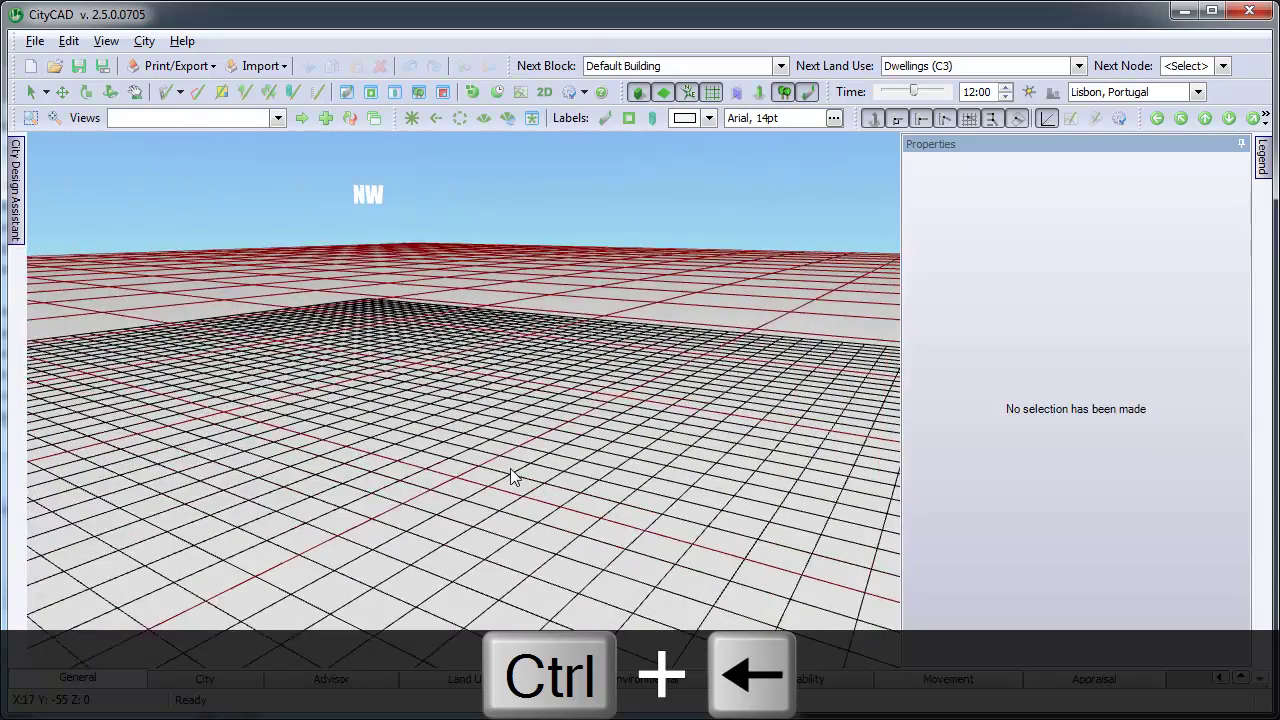
key(ctrl+Right)
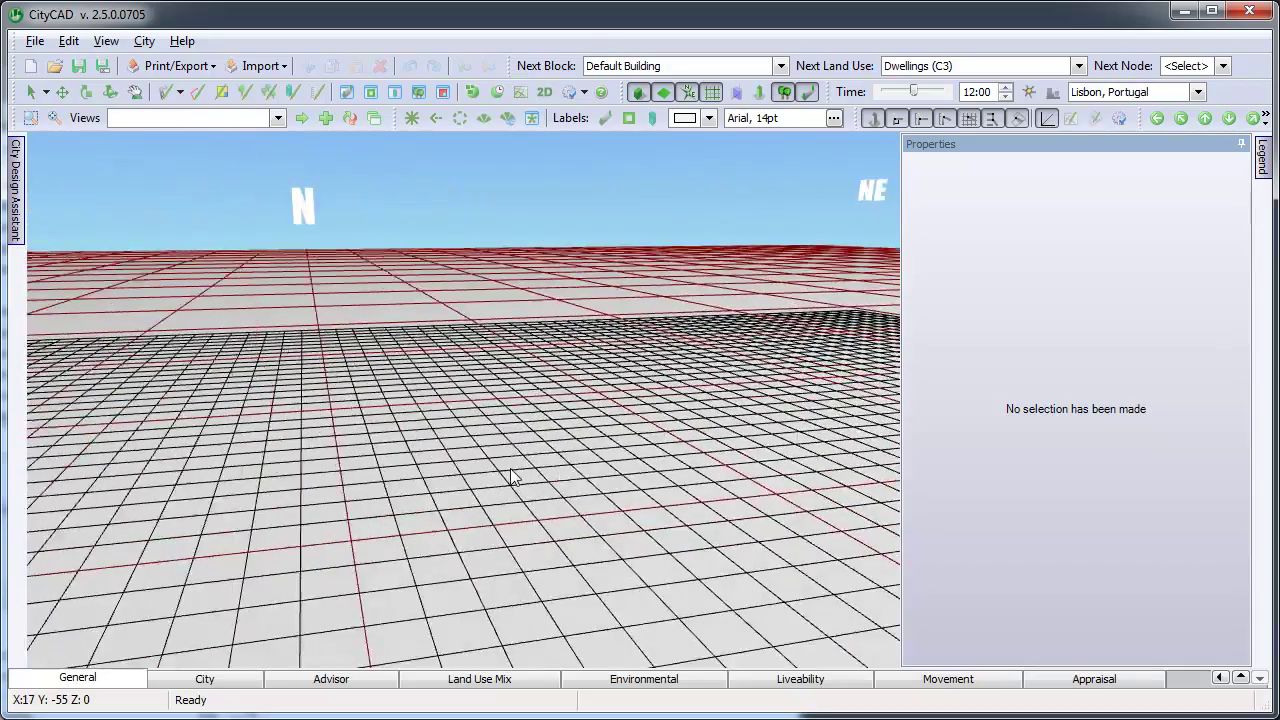
key(ctrl+Left)
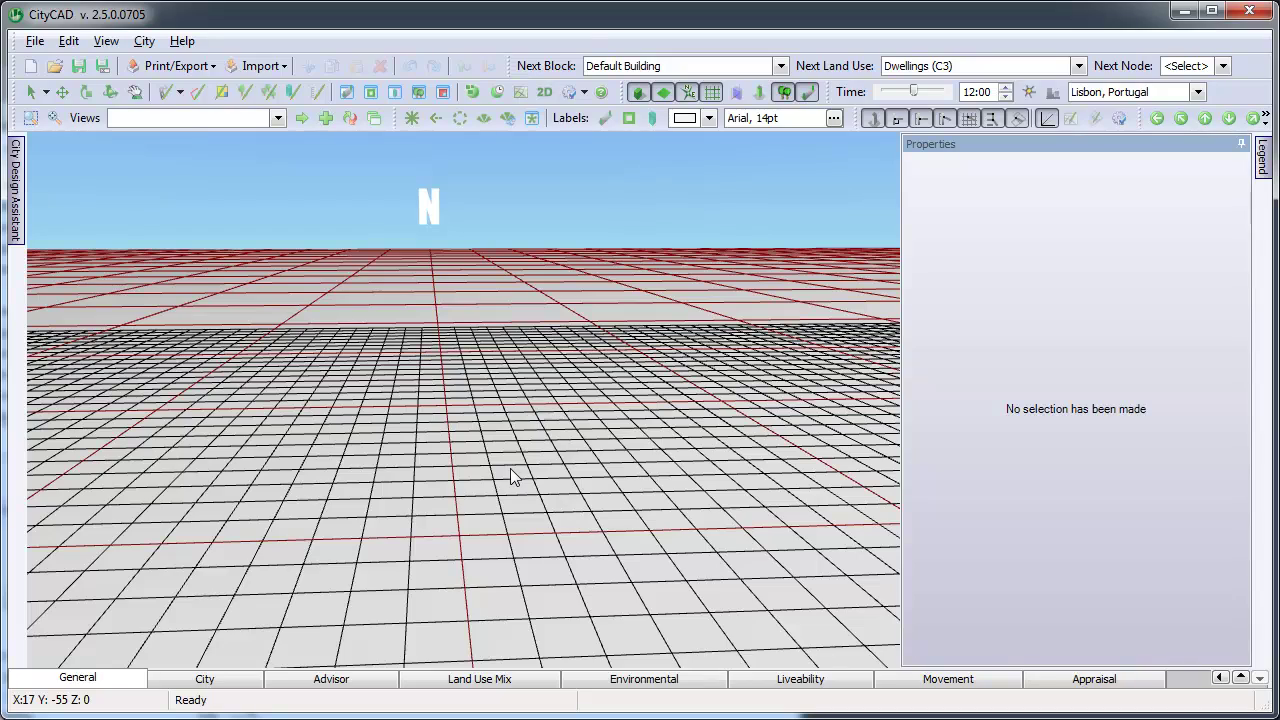
key(ctrl+shift+Down)
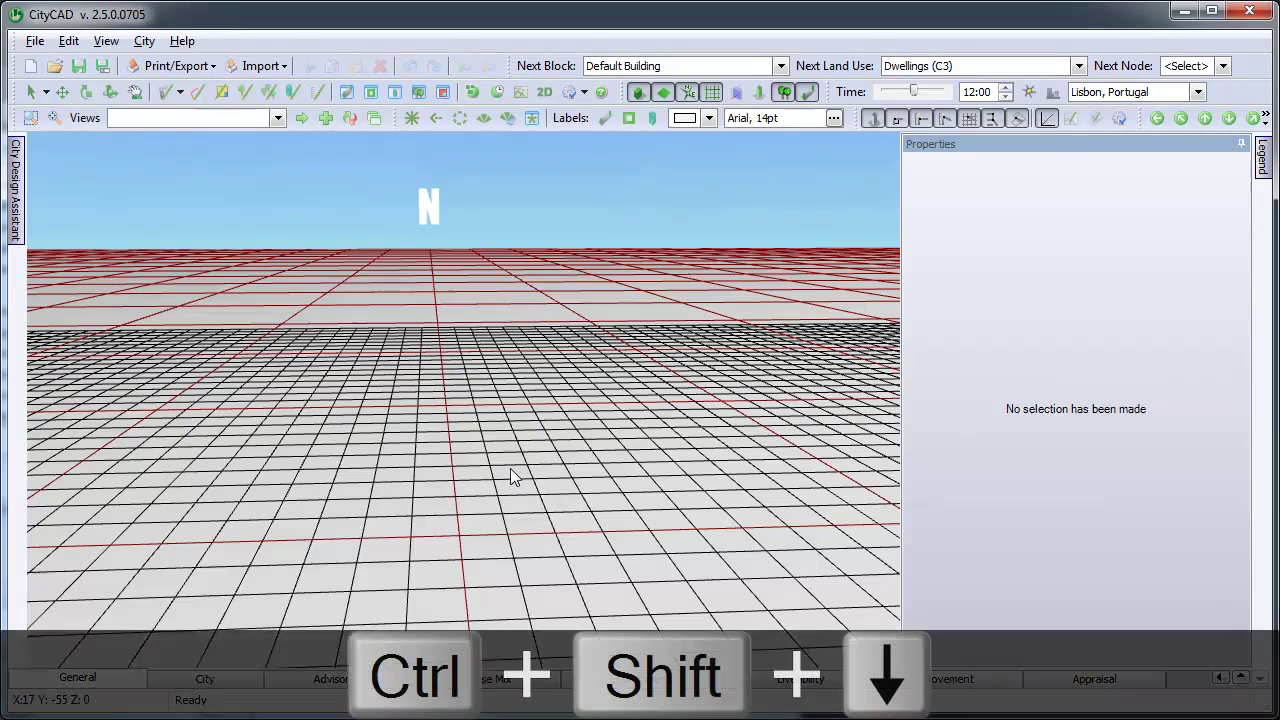
key(ctrl+shift+Up)
key(ctrl+shift+Down)
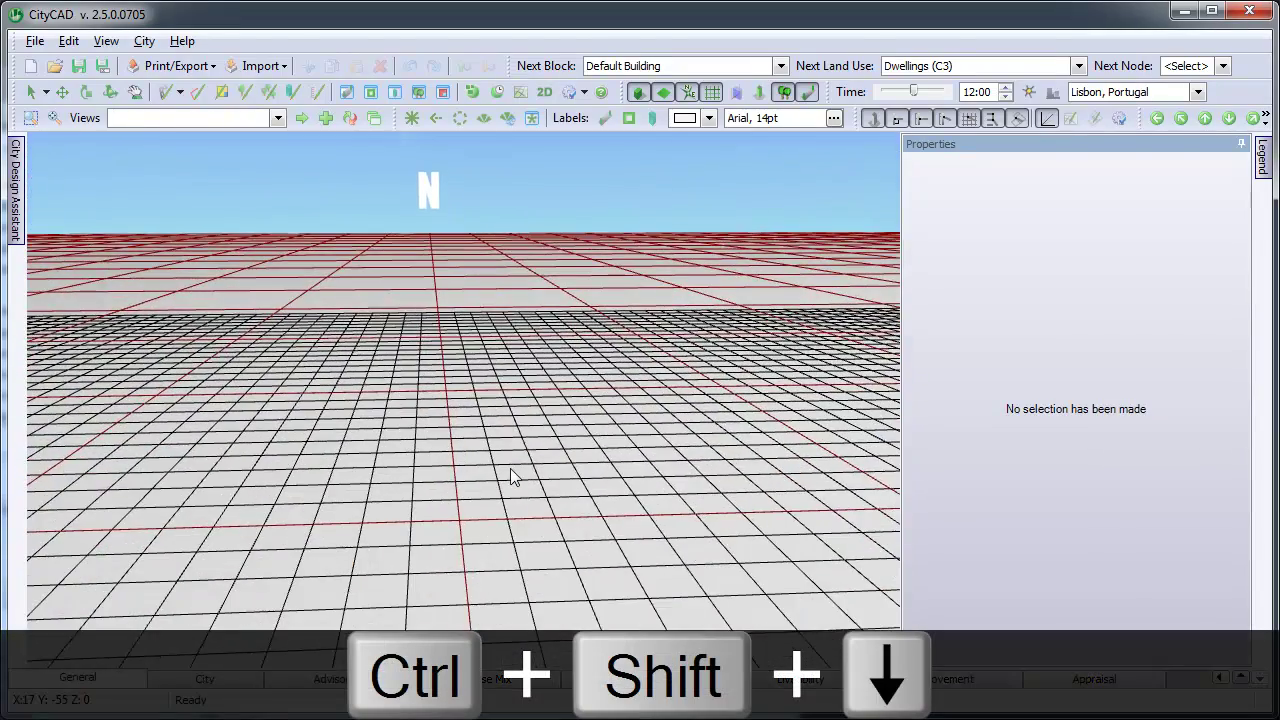
key(ctrl+minus)
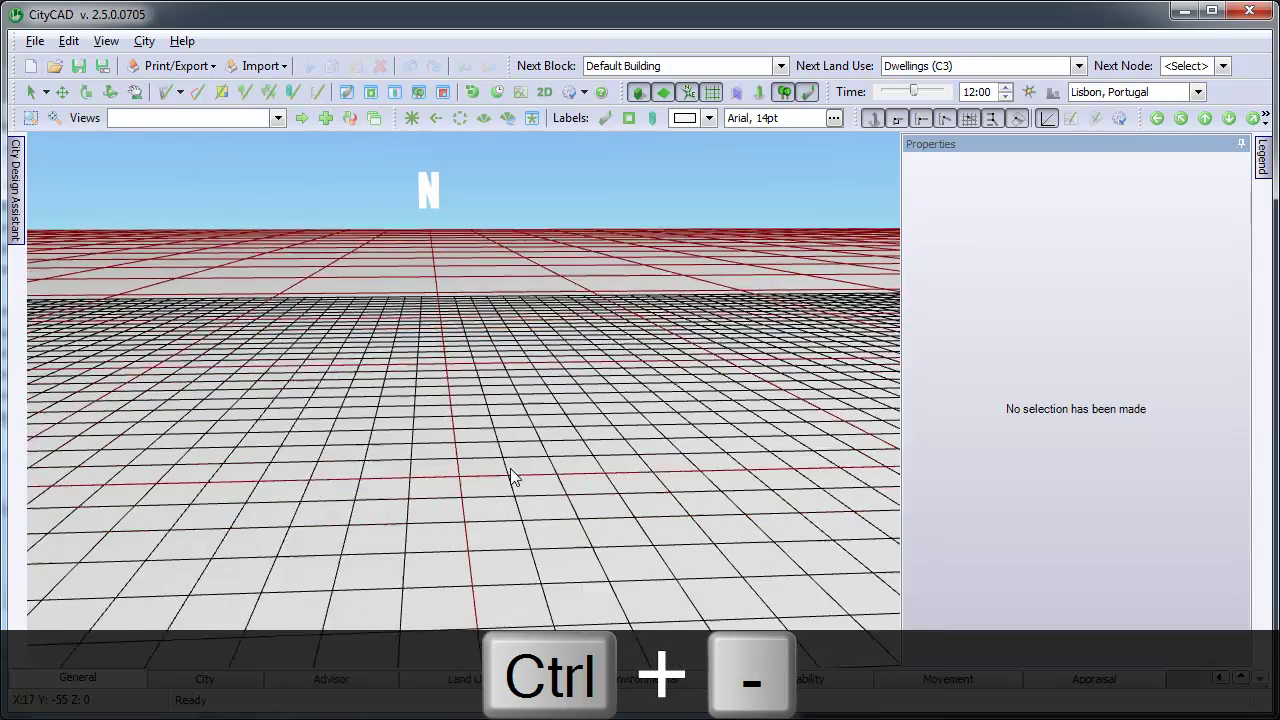
key(ctrl+equal)
key(ctrl+equal)
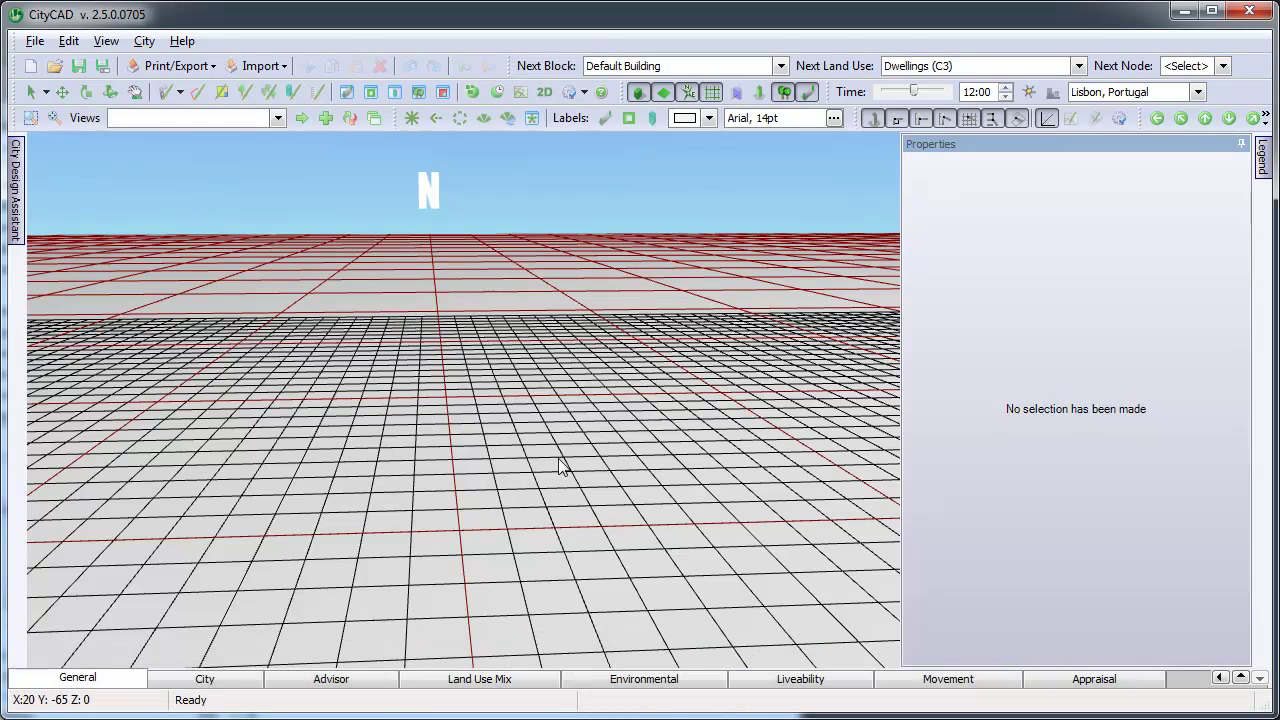
Draw four connected routes snapped to the N-S and W-E axes, enclosing a single block about 130 m per side
key(s)
key(r)
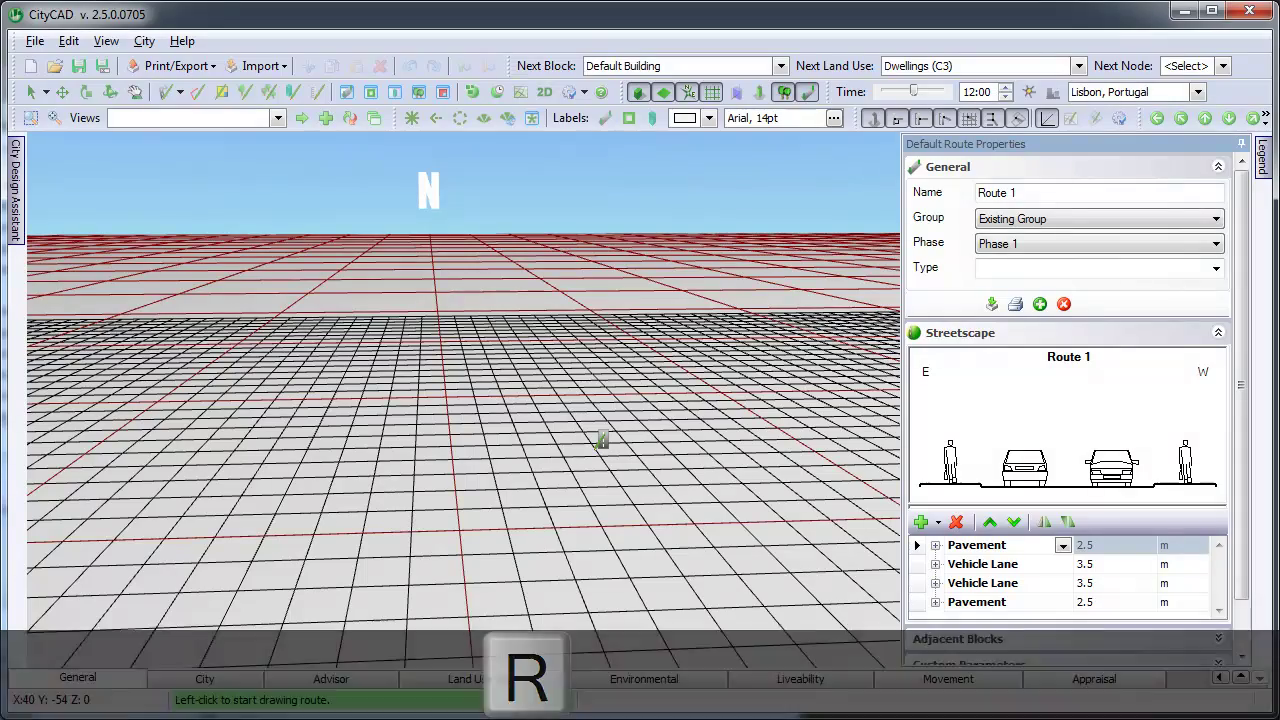
middle_drag(511, 461, 555, 441)
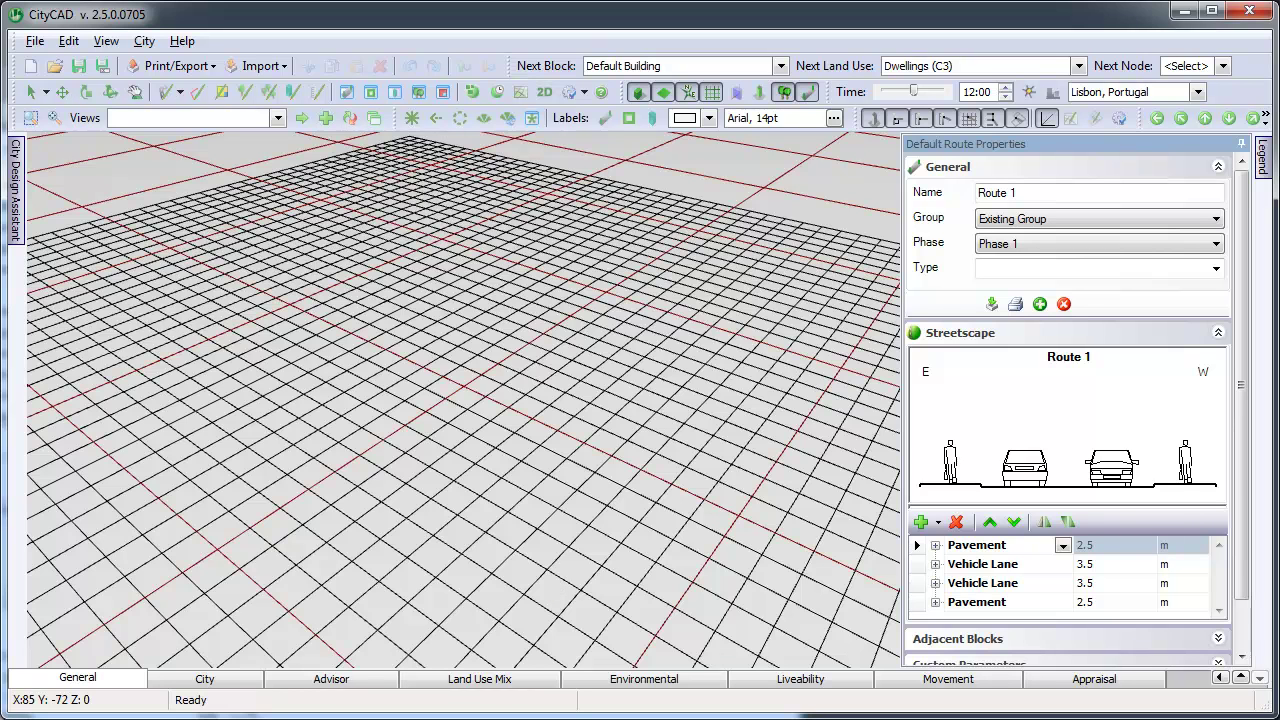
click(264, 421)
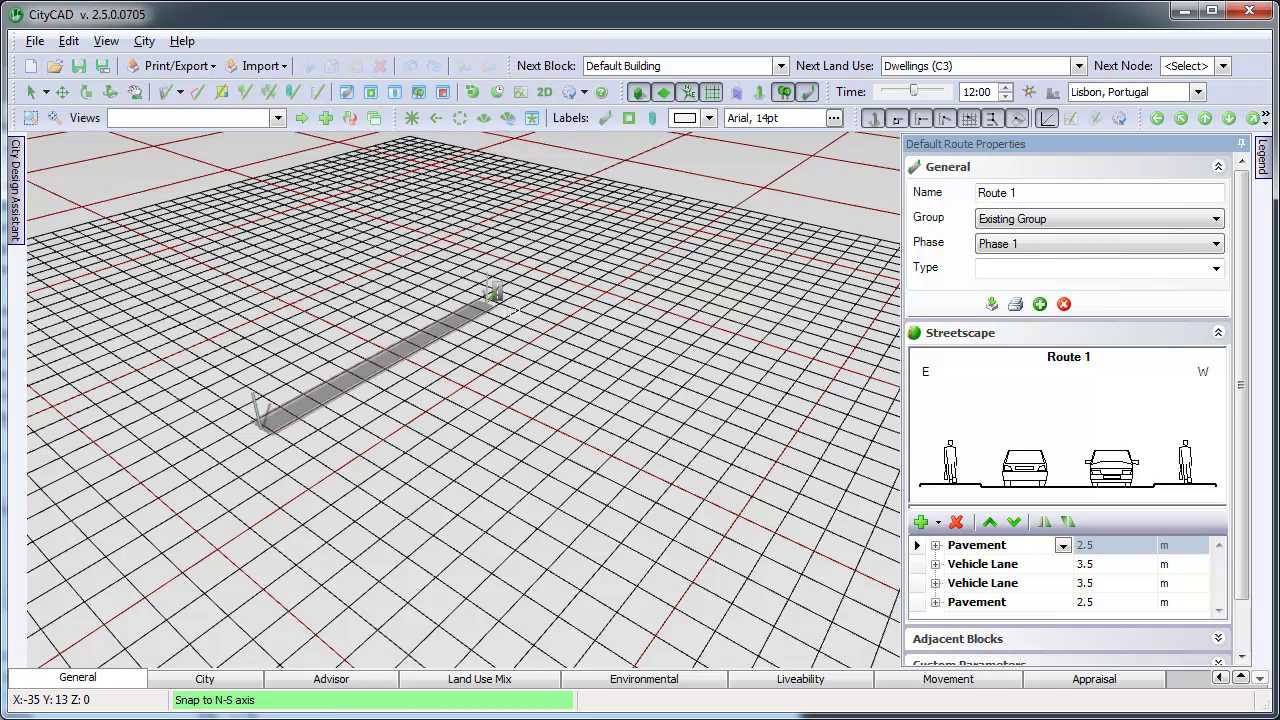
click(516, 282)
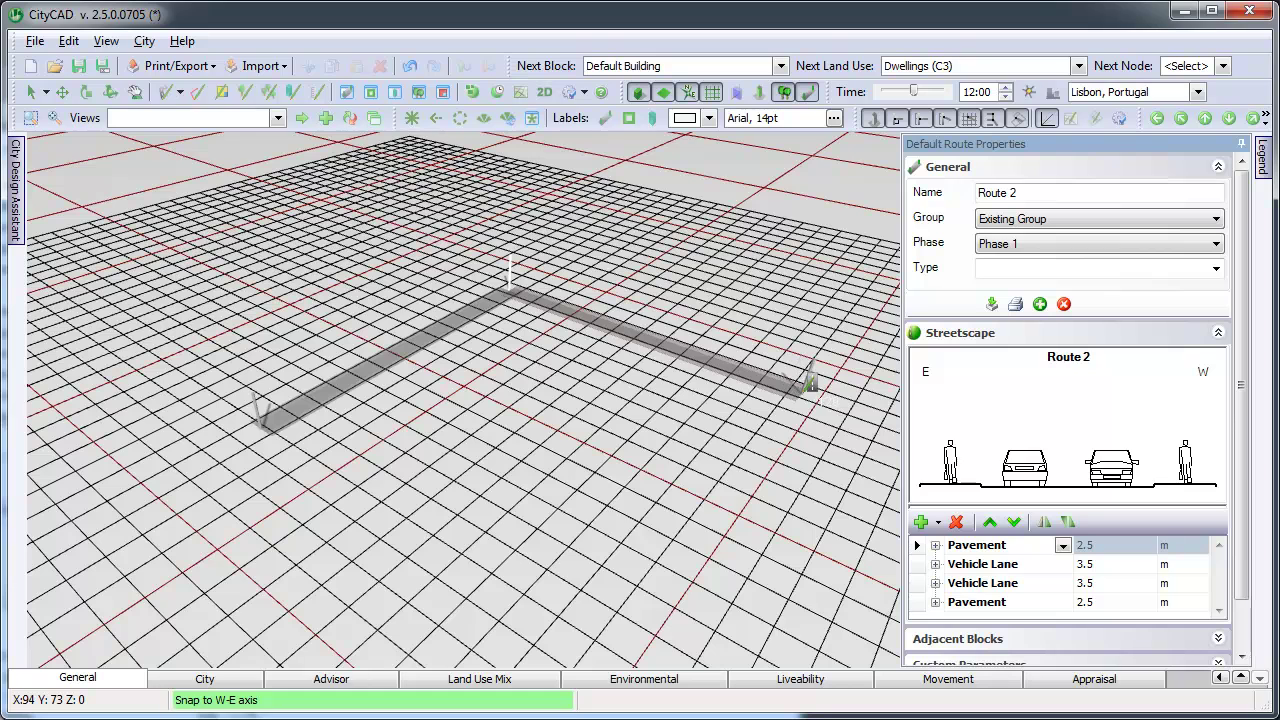
click(800, 393)
click(597, 634)
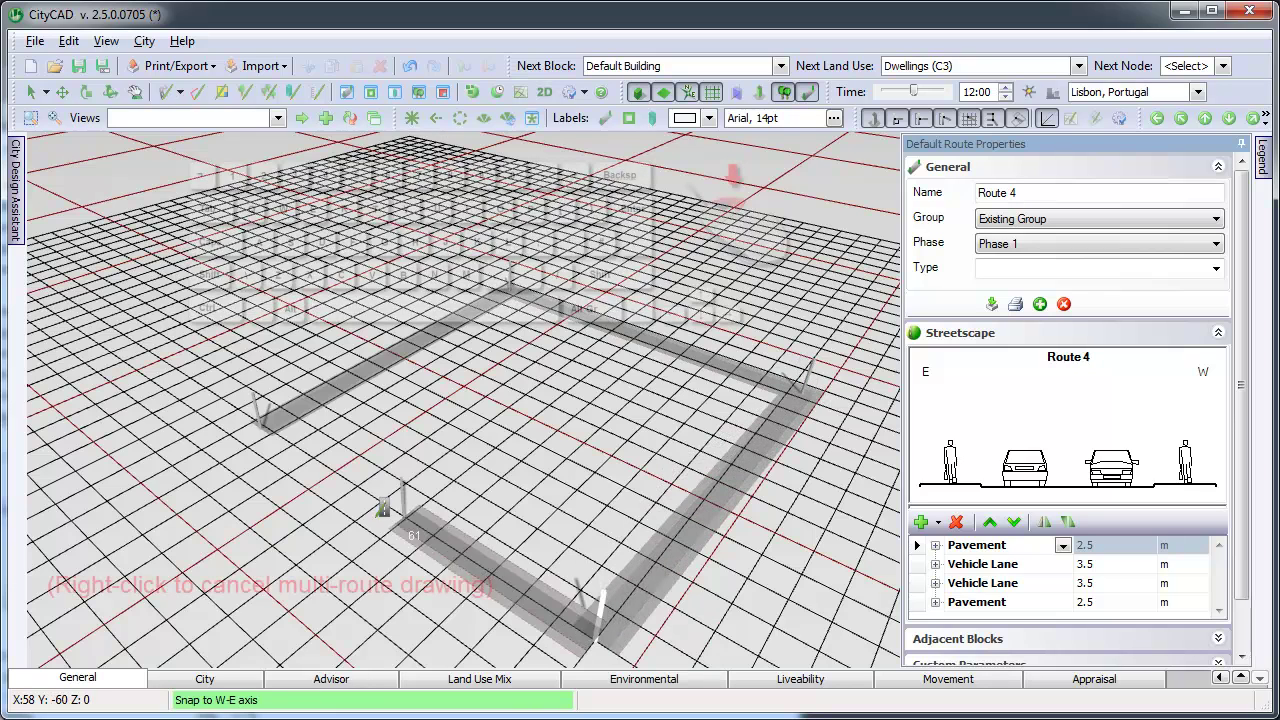
click(285, 428)
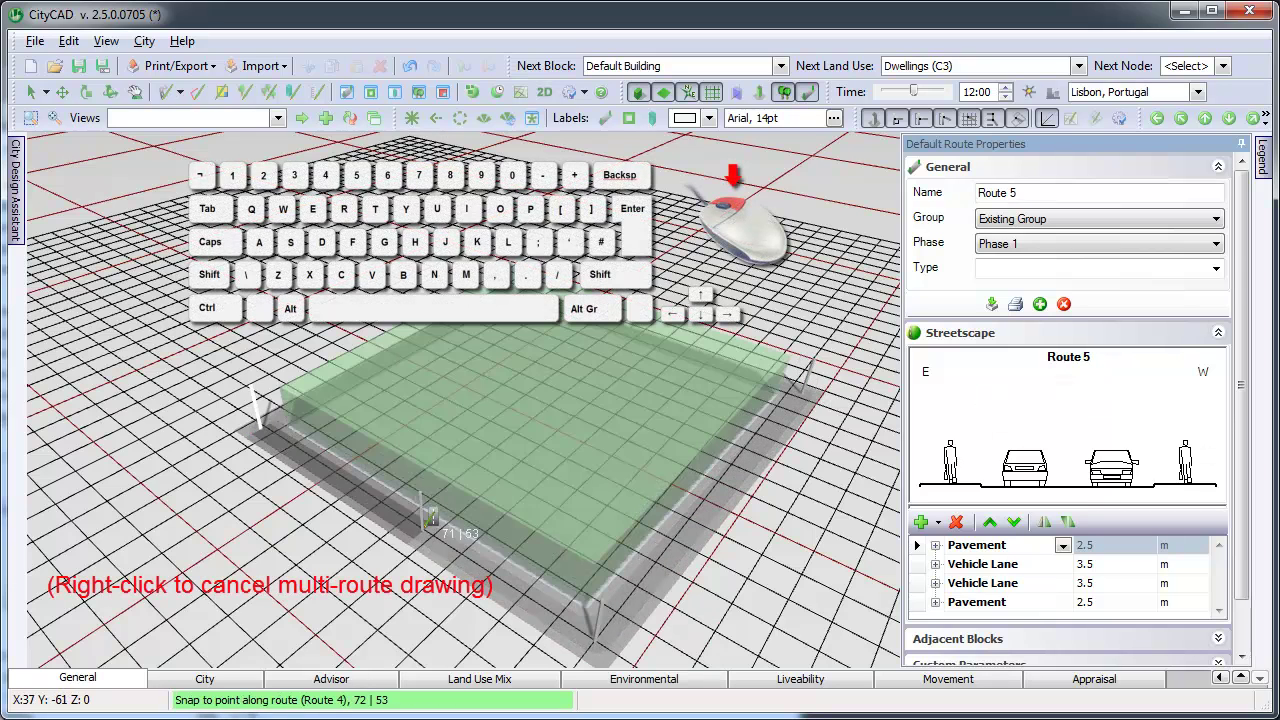
right_click(300, 450)
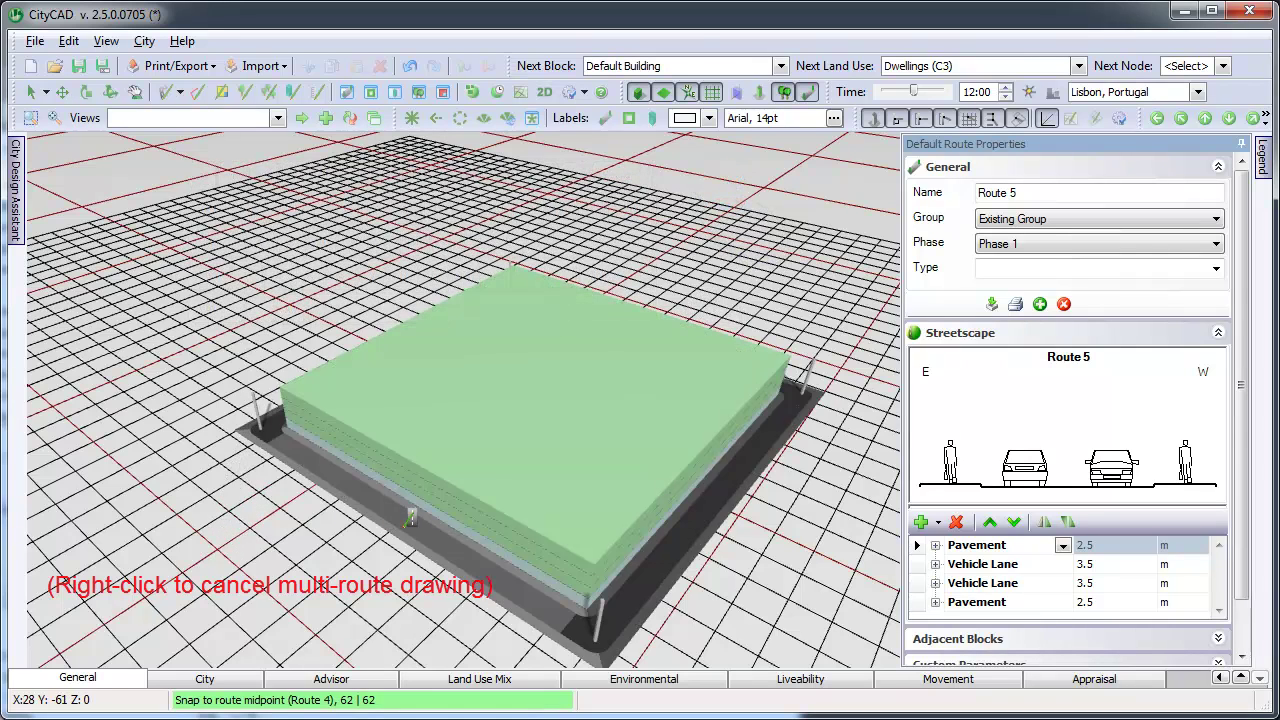
Divide the block into four with a route from the southern route's midpoint to the northern route and a west-east route across
click(398, 517)
click(635, 328)
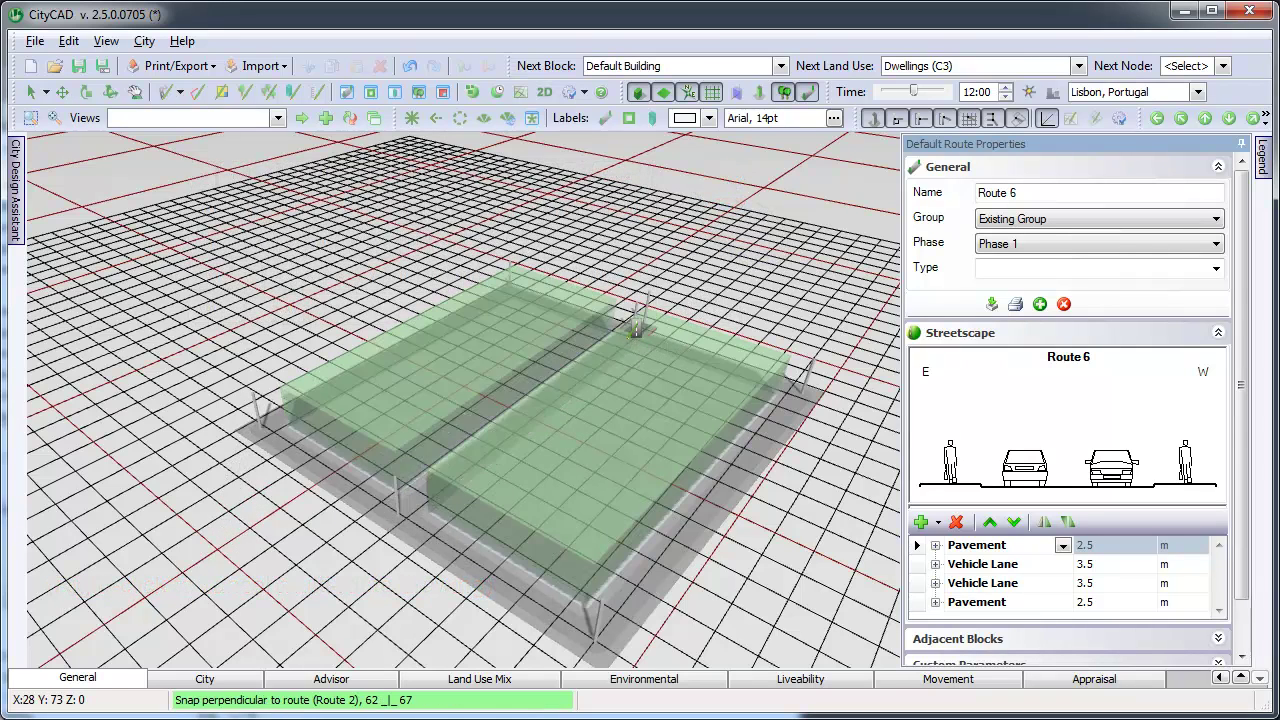
click(720, 485)
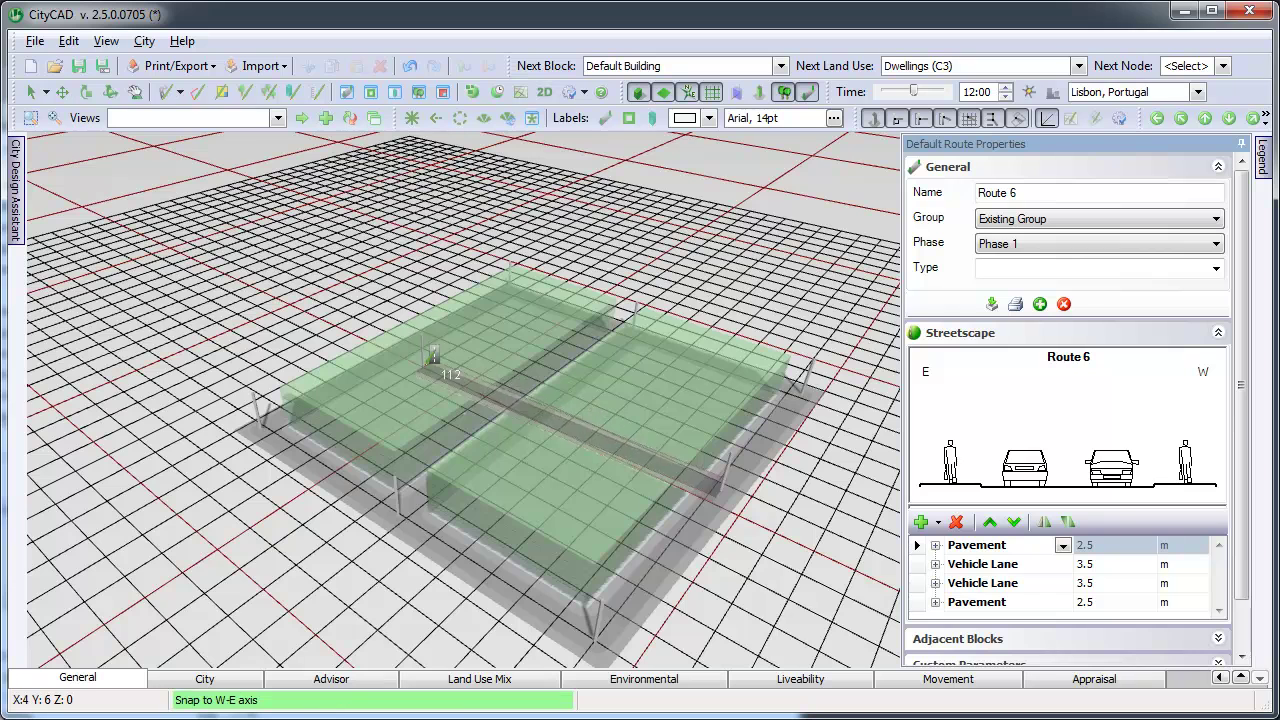
click(404, 353)
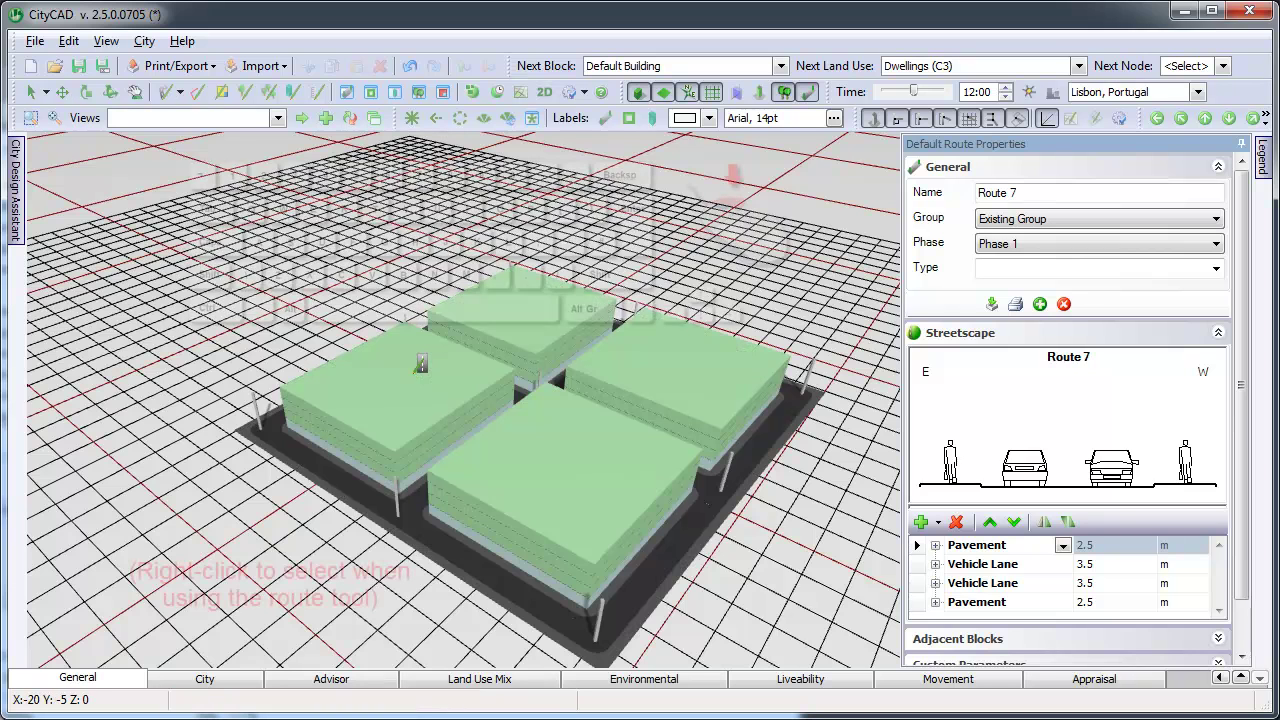
Change the south-east block's type to Open Space and leave the Route tool
right_click(581, 500)
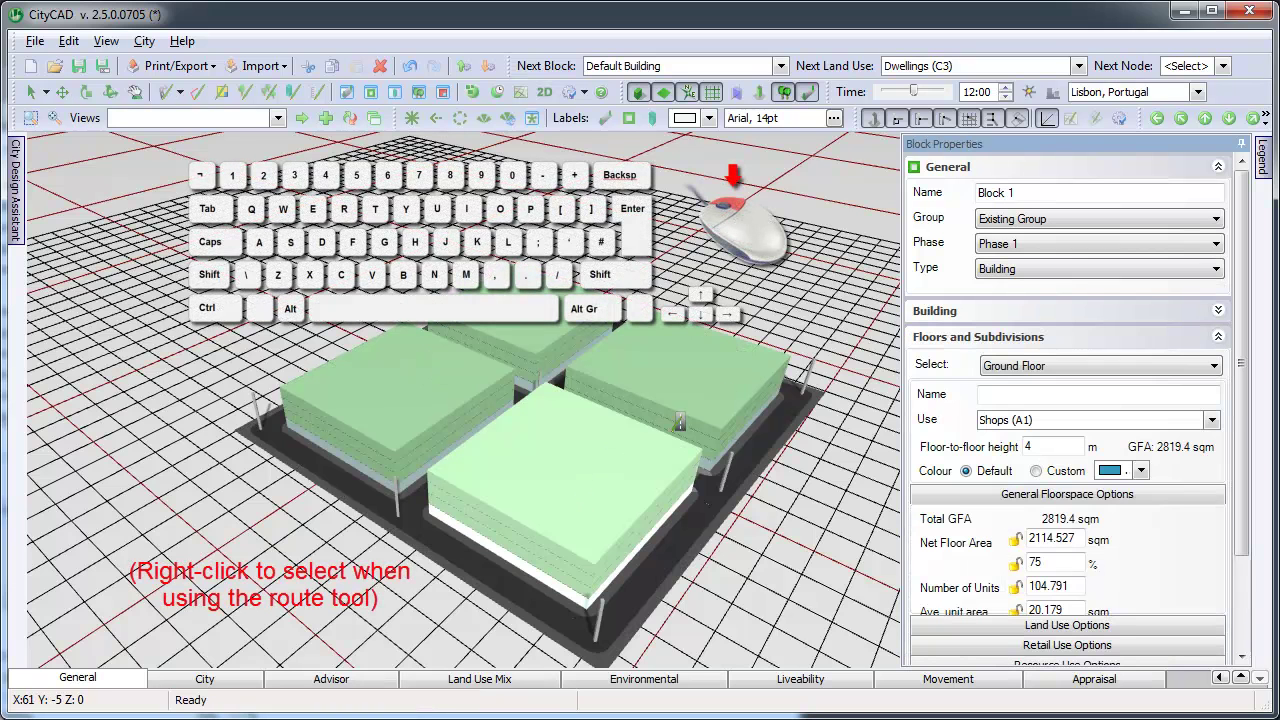
click(1107, 270)
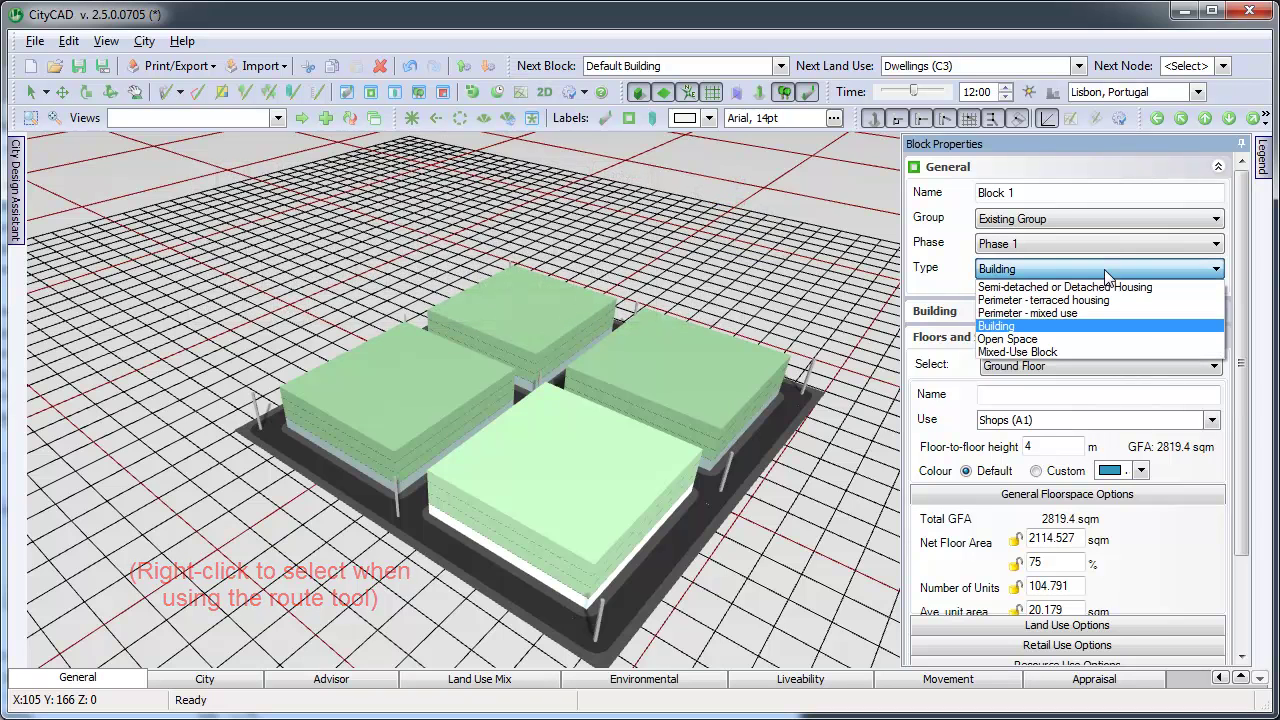
click(1081, 339)
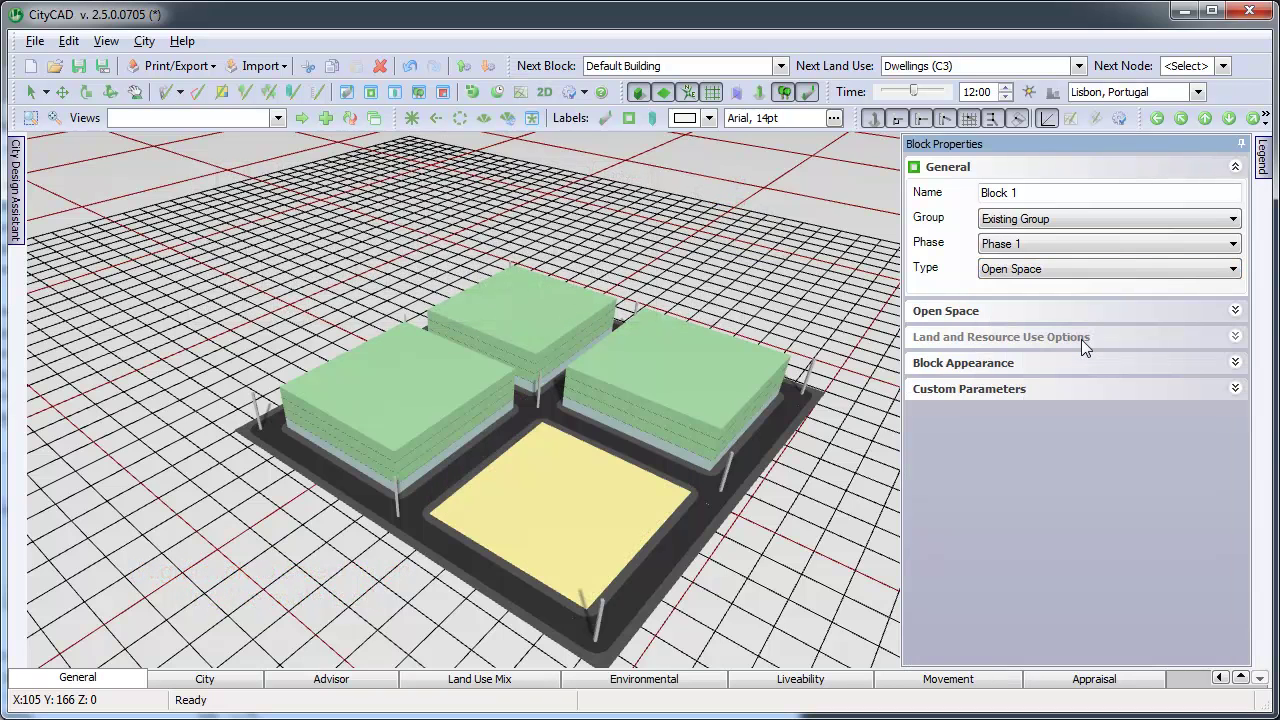
click(754, 547)
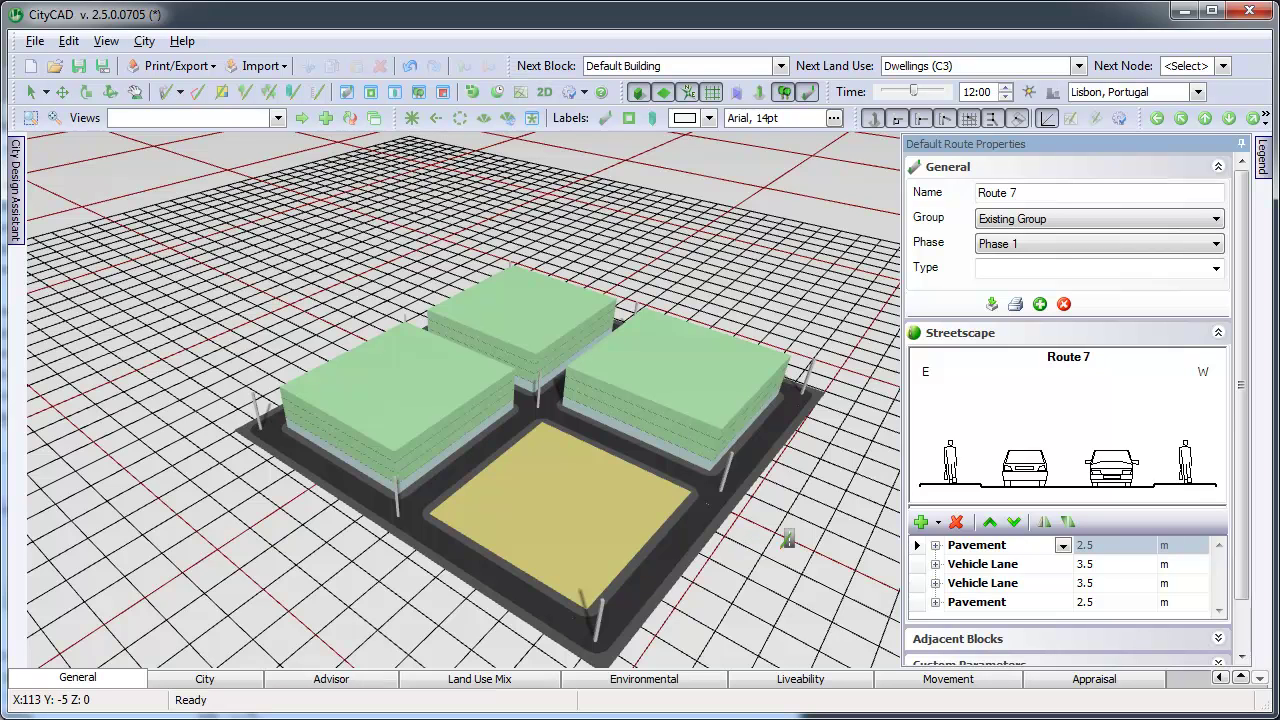
key(Escape)
Lift the south-west block's upper floors apart and split a corner subdivision of about 337 sqm off its ground floor
click(408, 421)
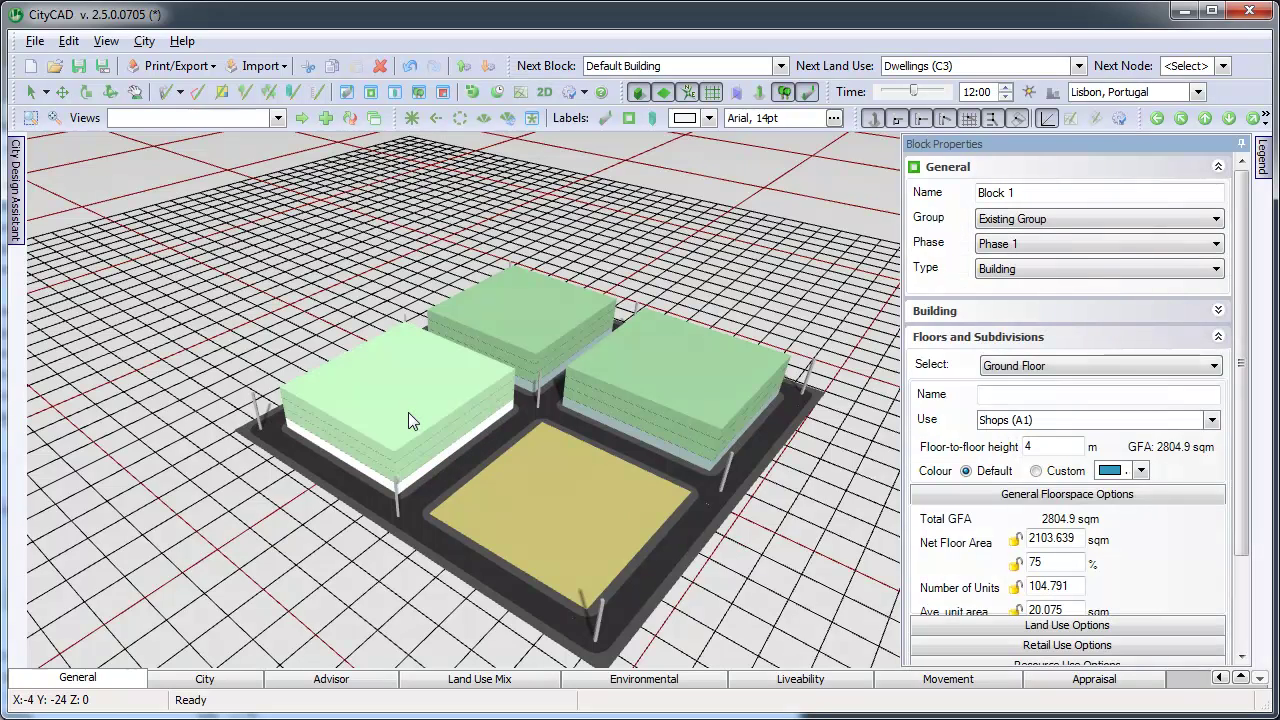
key(ctrl+0)
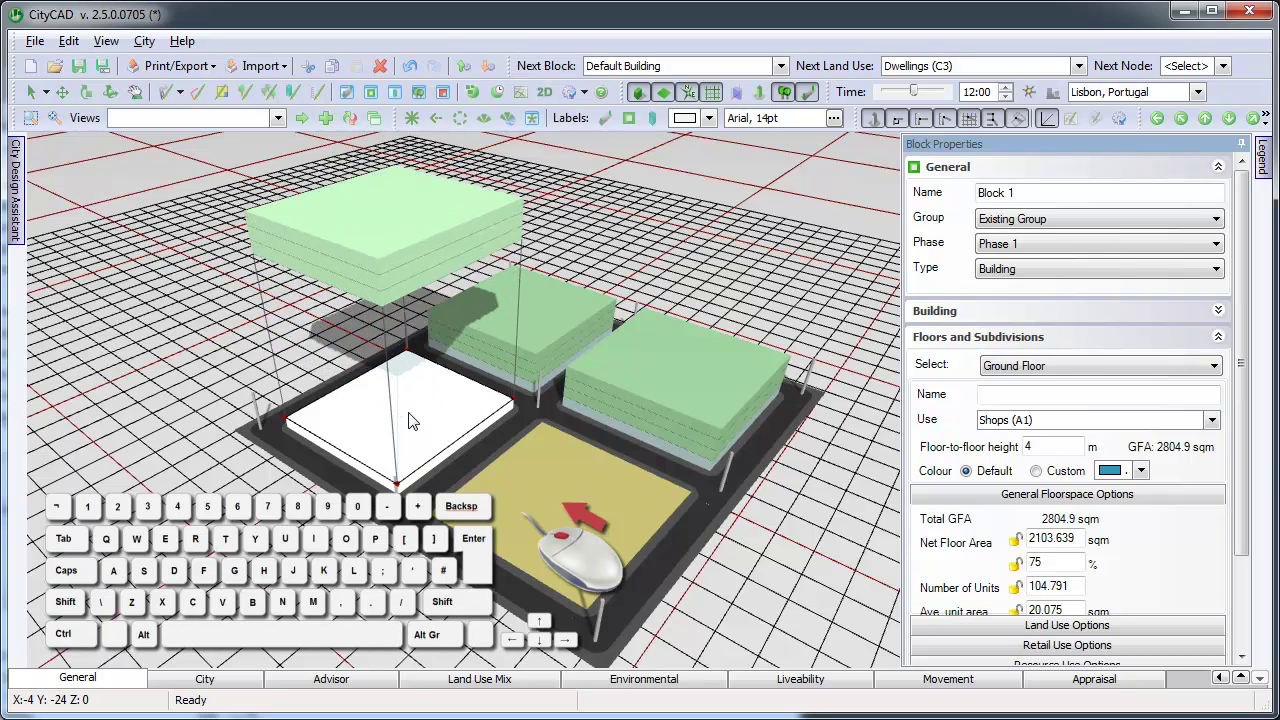
key(d)
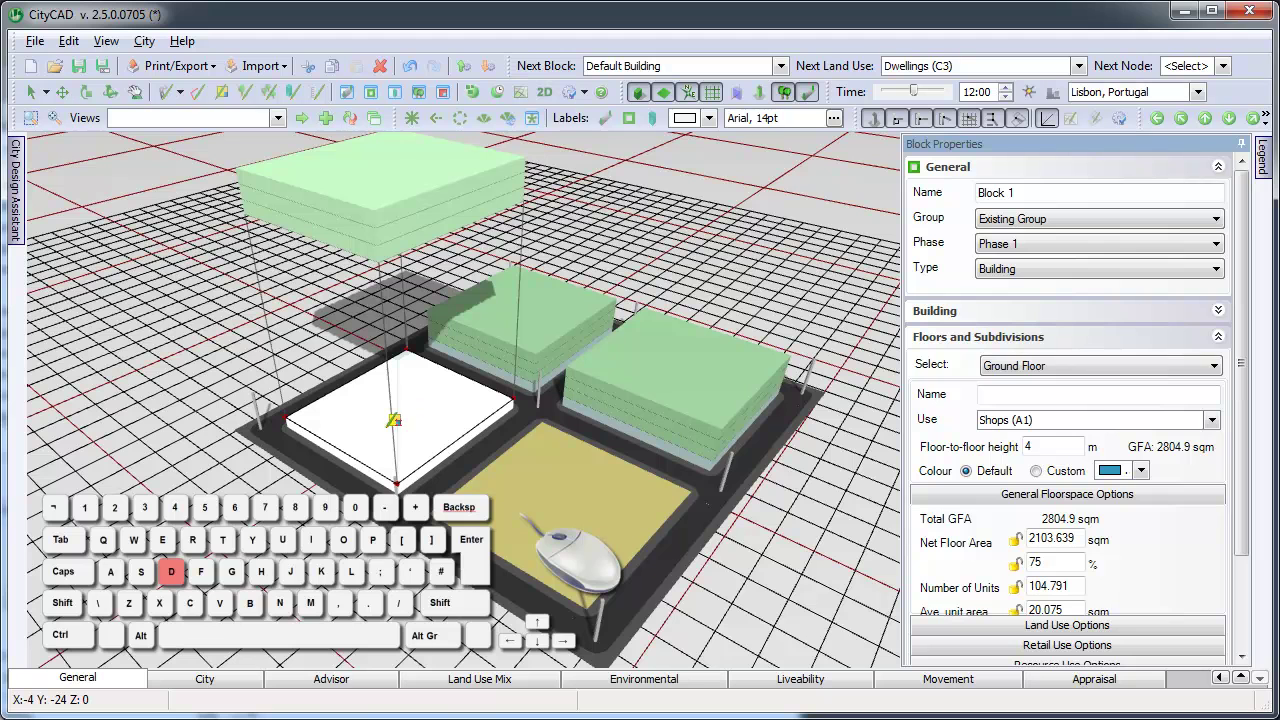
click(359, 460)
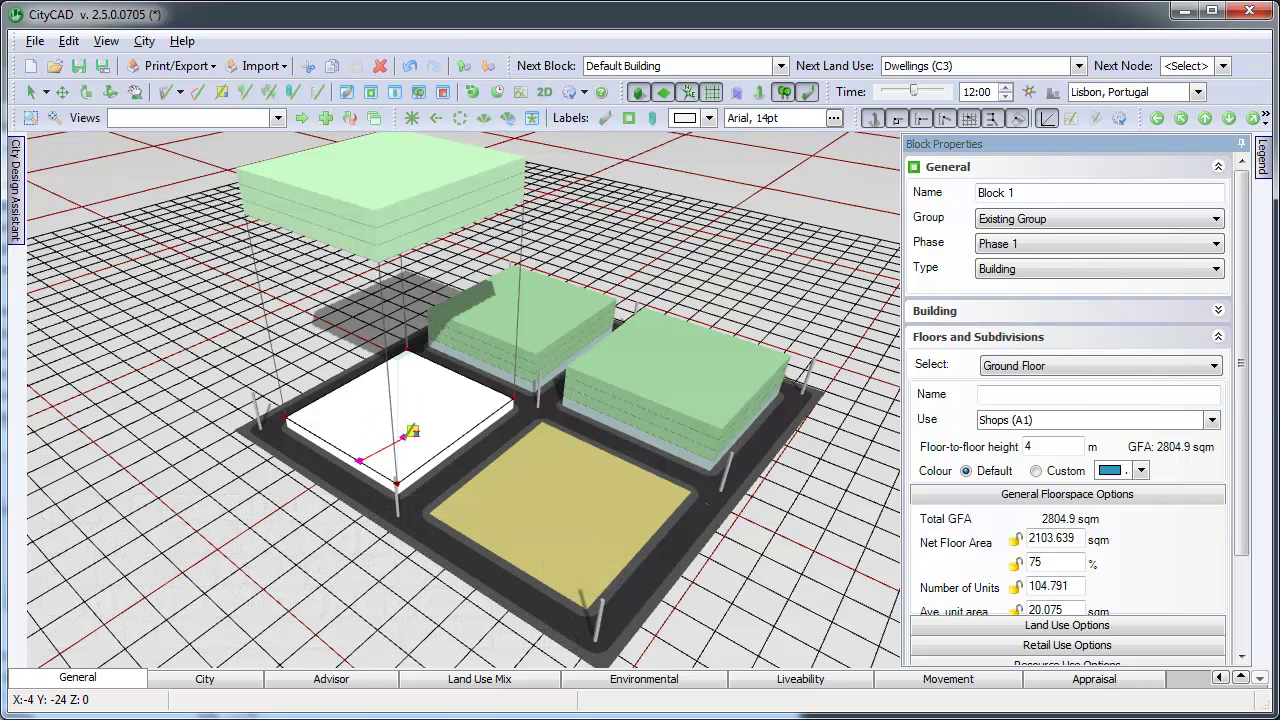
click(412, 426)
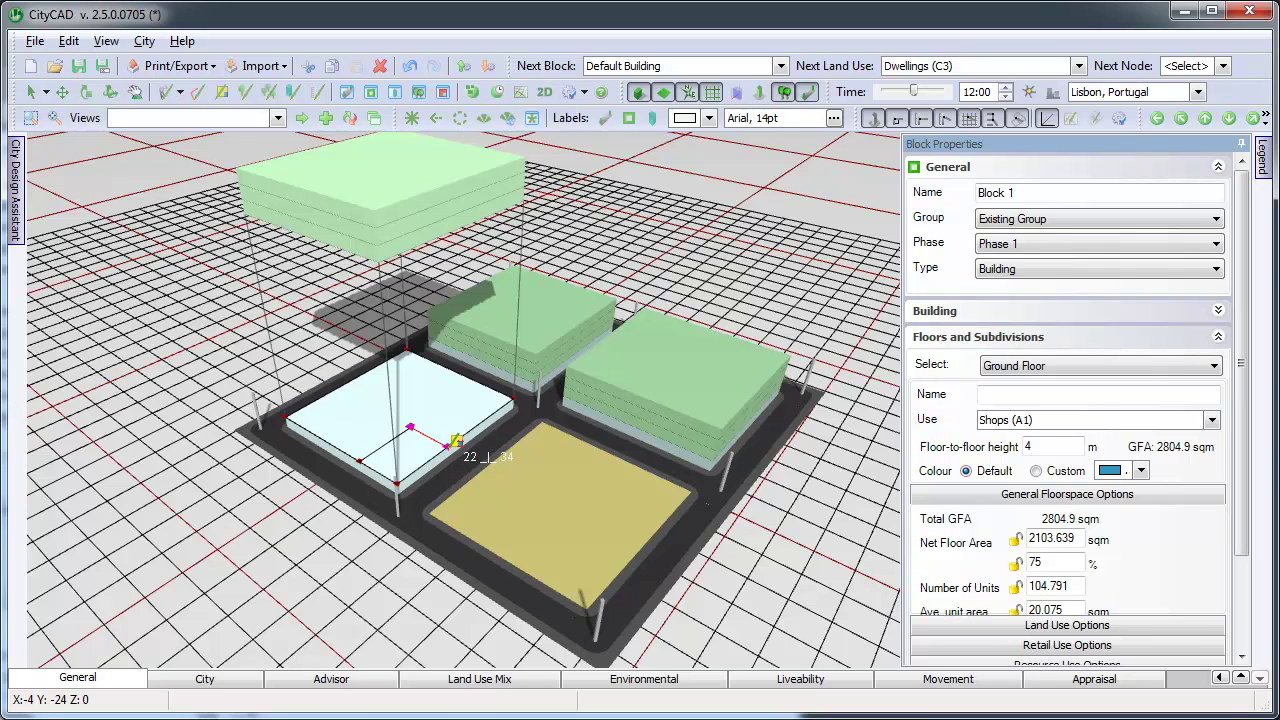
click(453, 442)
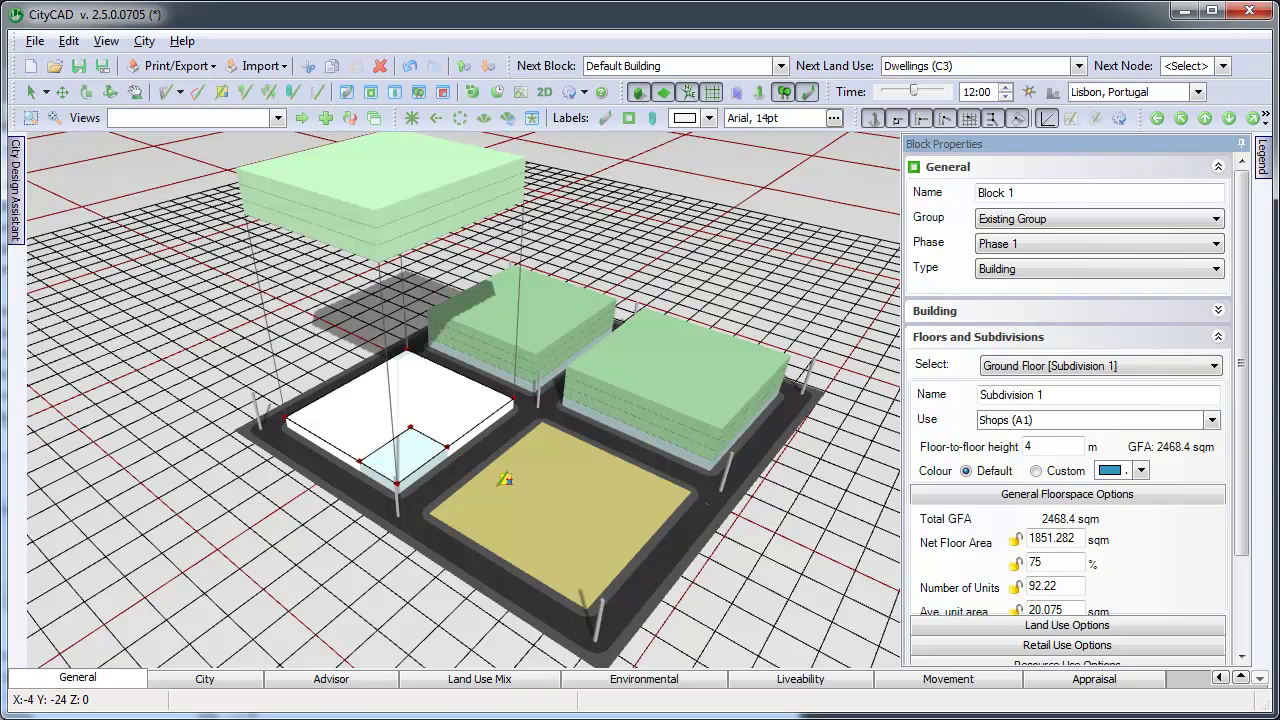
key(s)
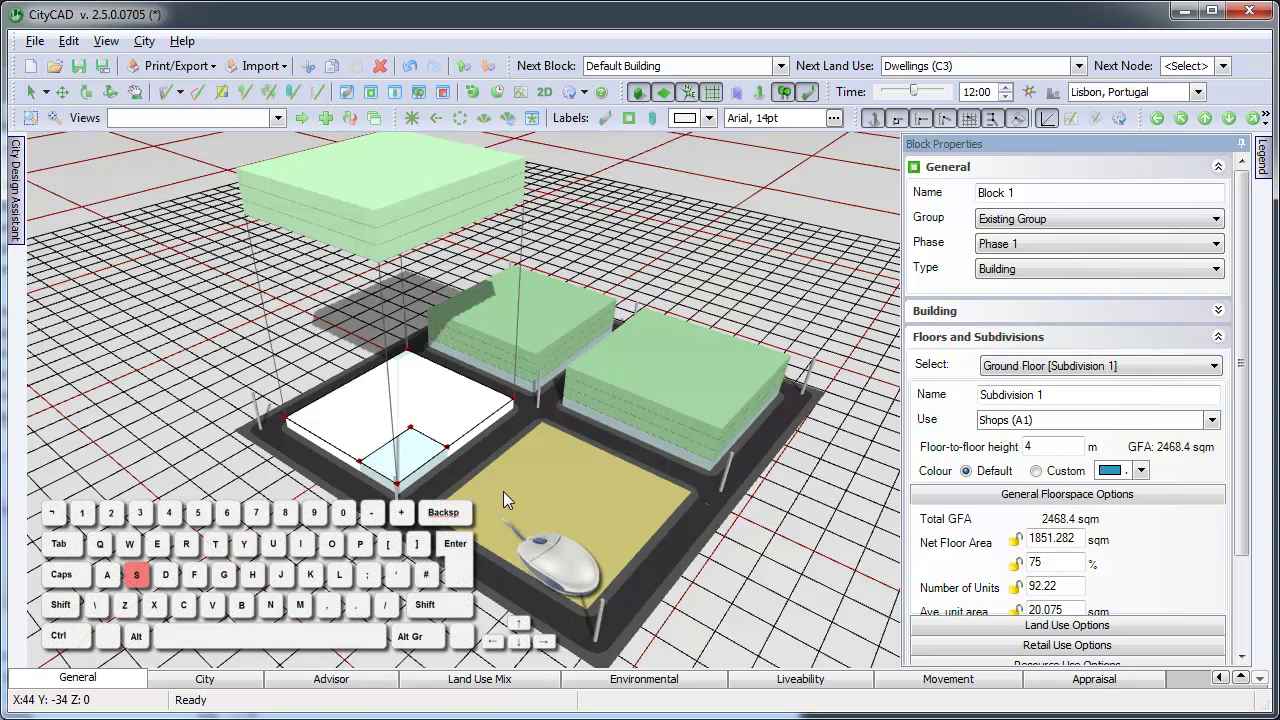
Select the ground floor's dividing line, the small corner subdivision and the larger subdivision in turn to inspect their properties
click(388, 453)
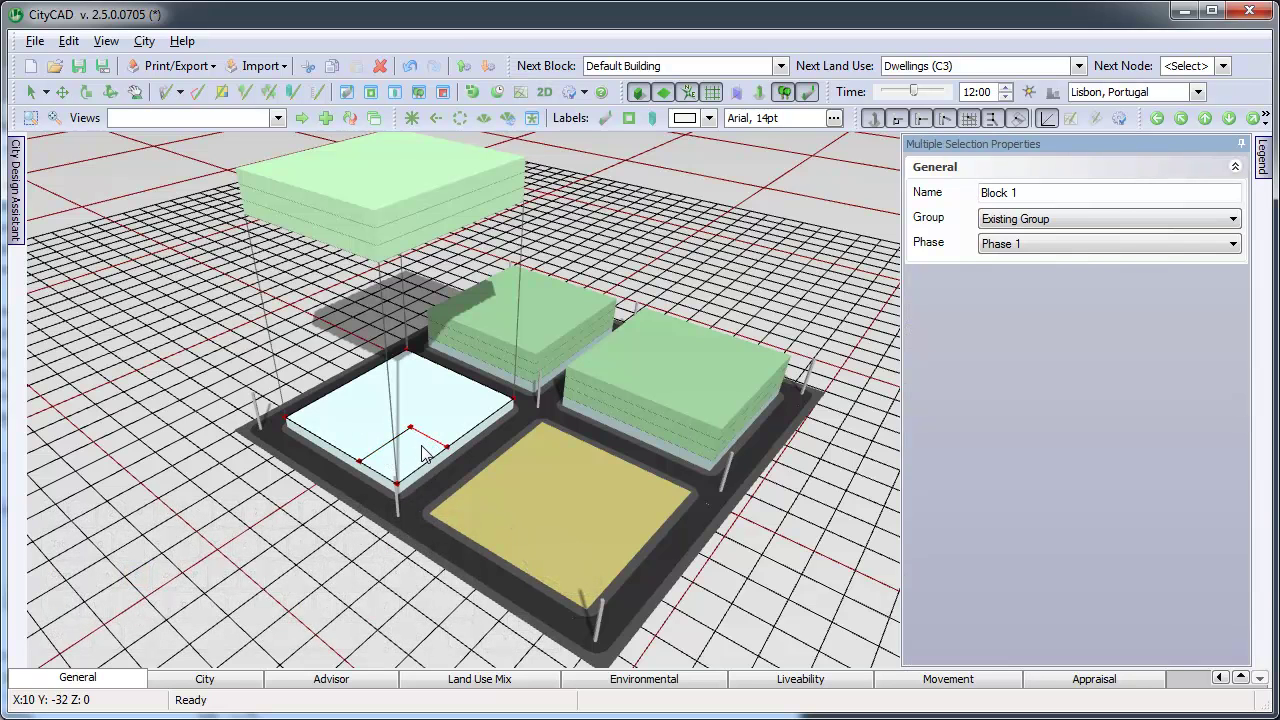
click(422, 453)
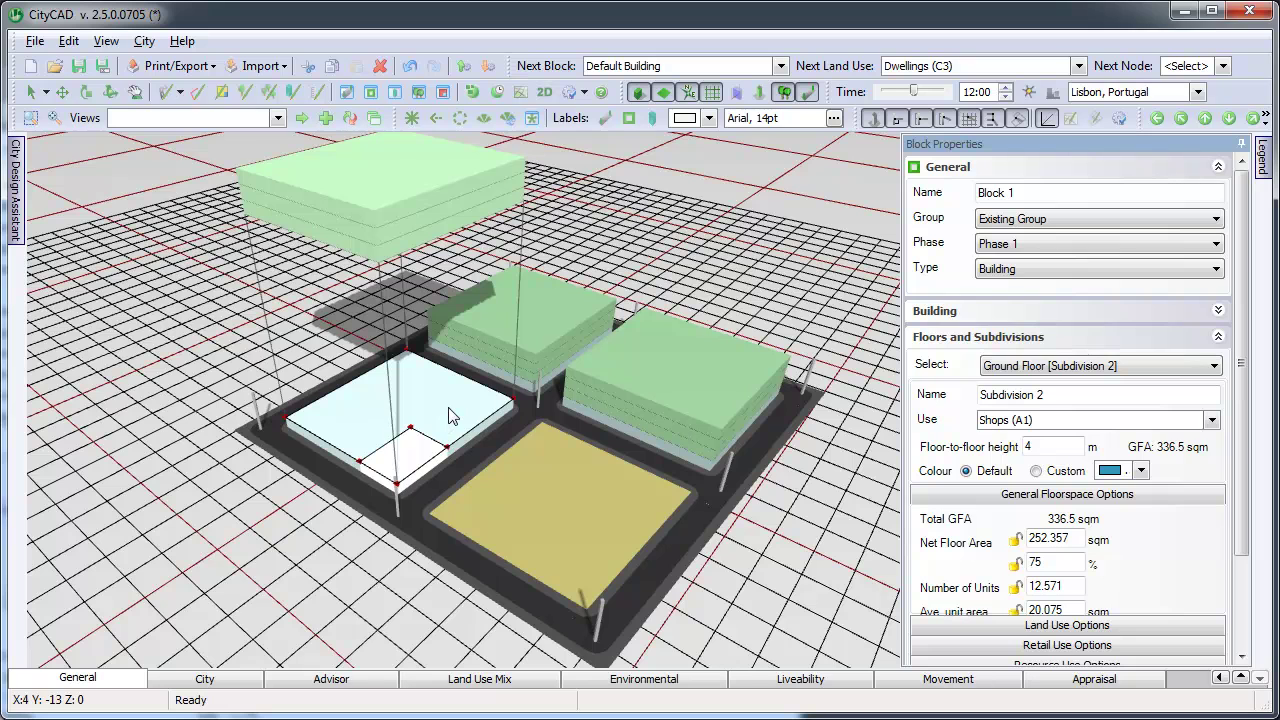
click(450, 417)
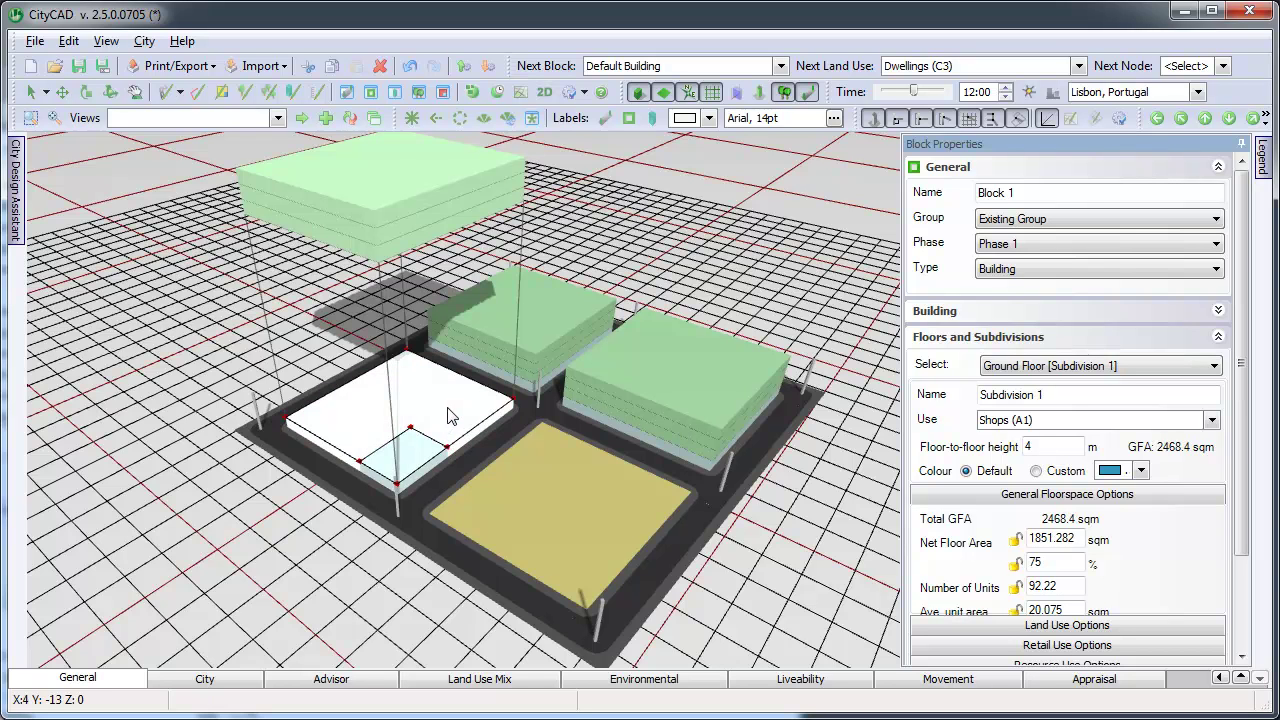
Change the use of the small corner subdivision on the south-west block's ground floor to Restaurants and cafes (A3)
click(421, 456)
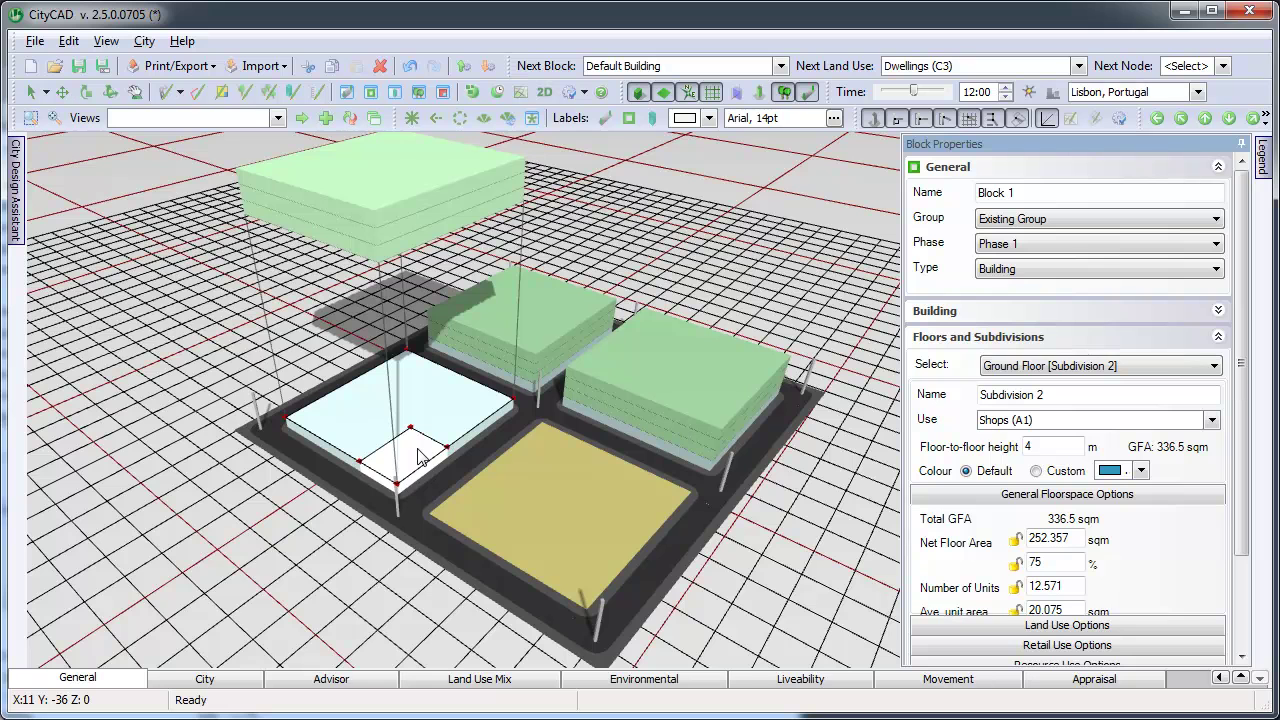
click(1218, 167)
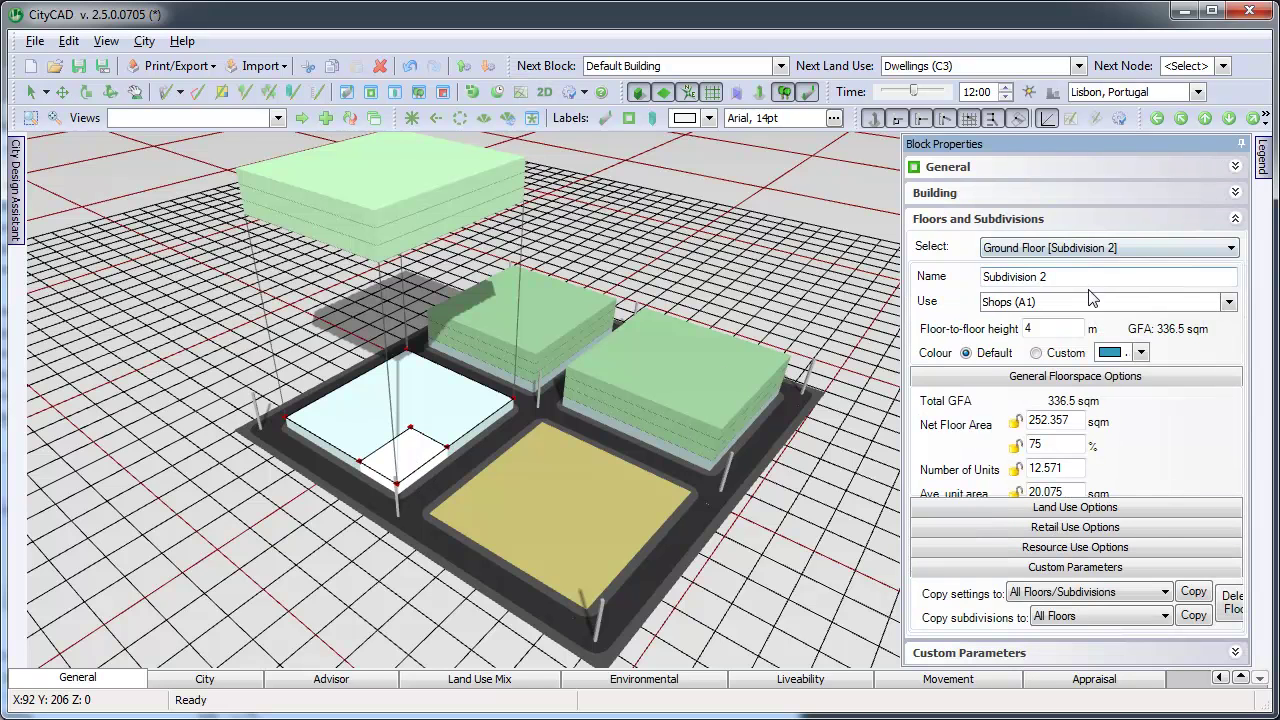
click(1118, 303)
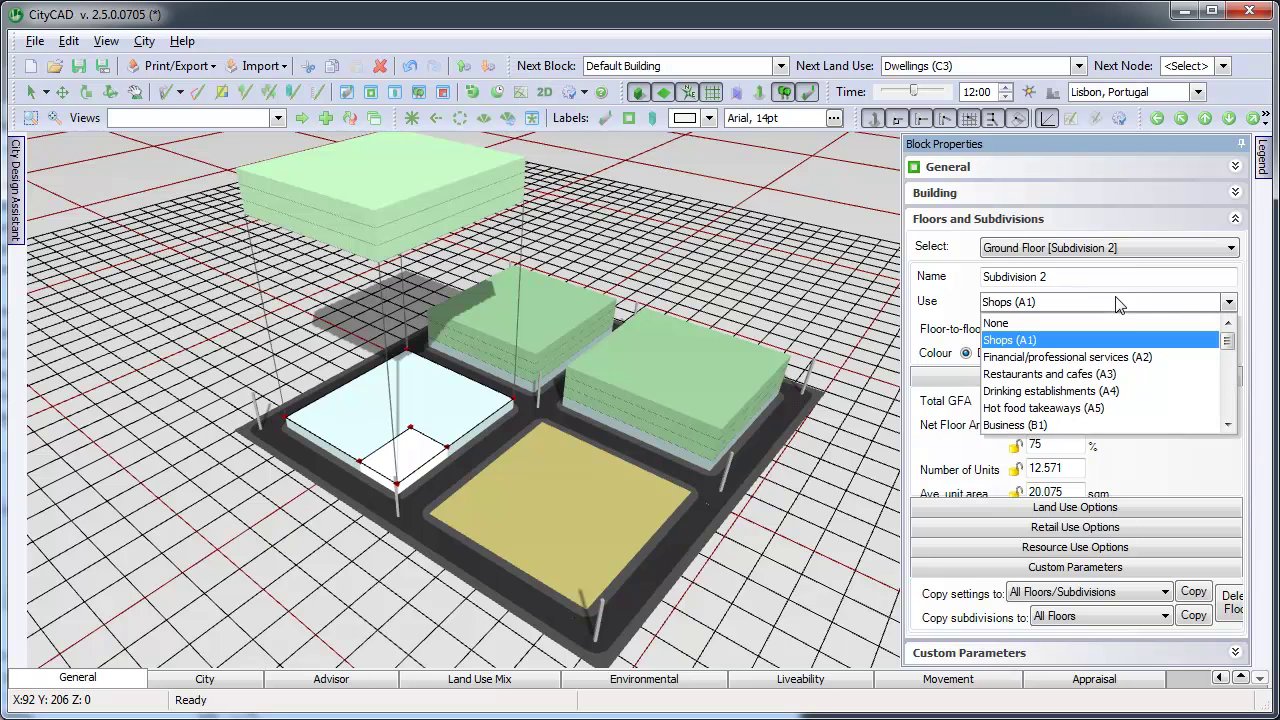
click(1136, 375)
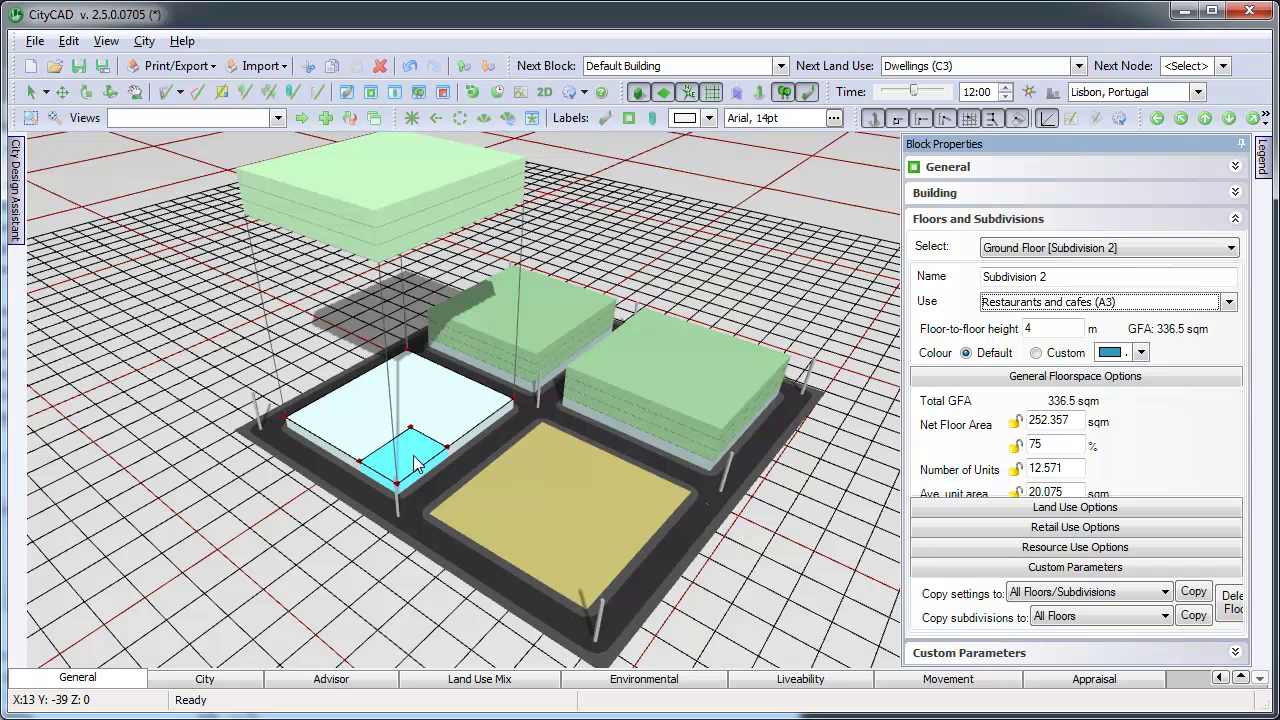
Plant a row of four single trees along the western edge of the south-east open space block
click(536, 519)
key(t)
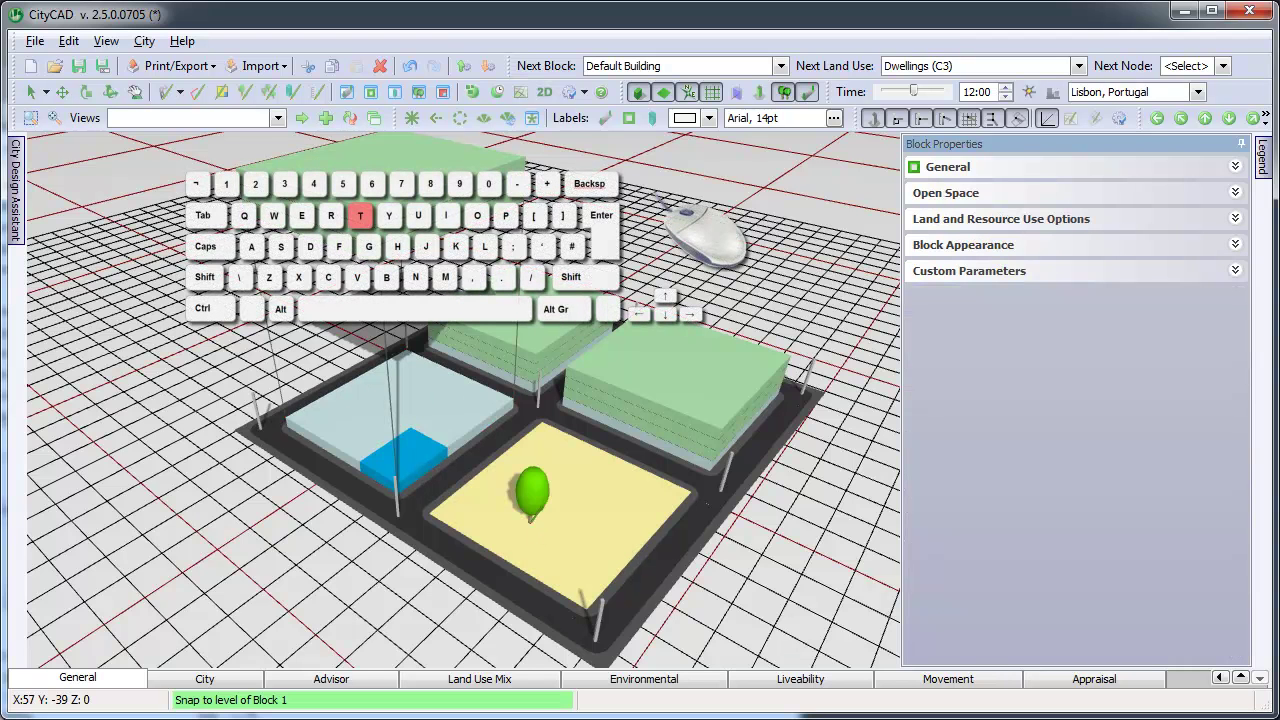
click(457, 485)
click(482, 489)
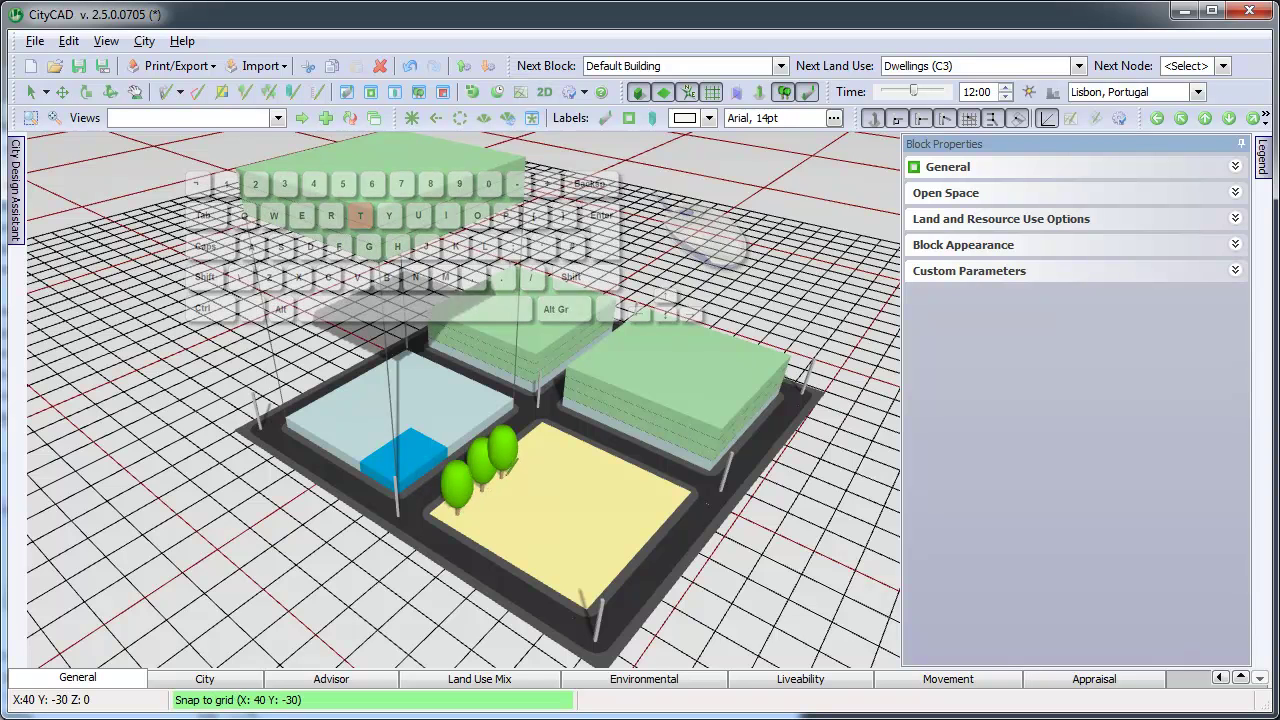
click(511, 470)
click(537, 448)
Place three random clusters of trees on the open ground north of the blocks
key(y)
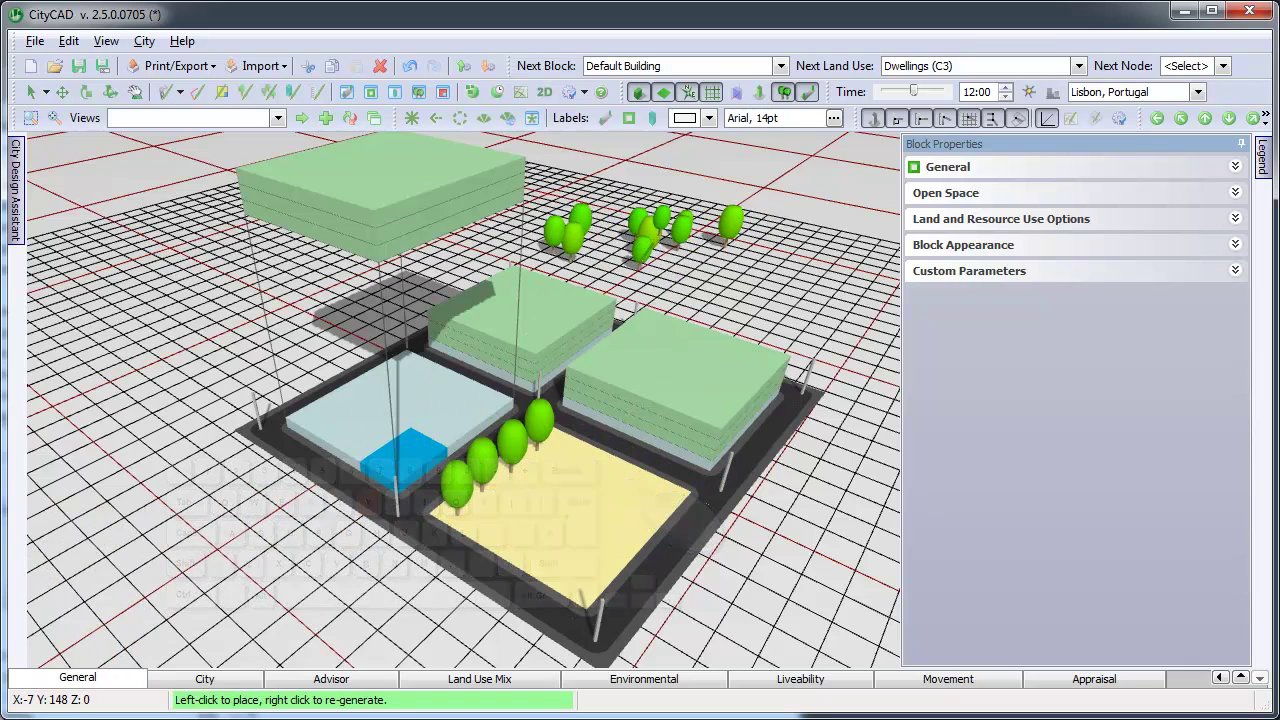
click(656, 250)
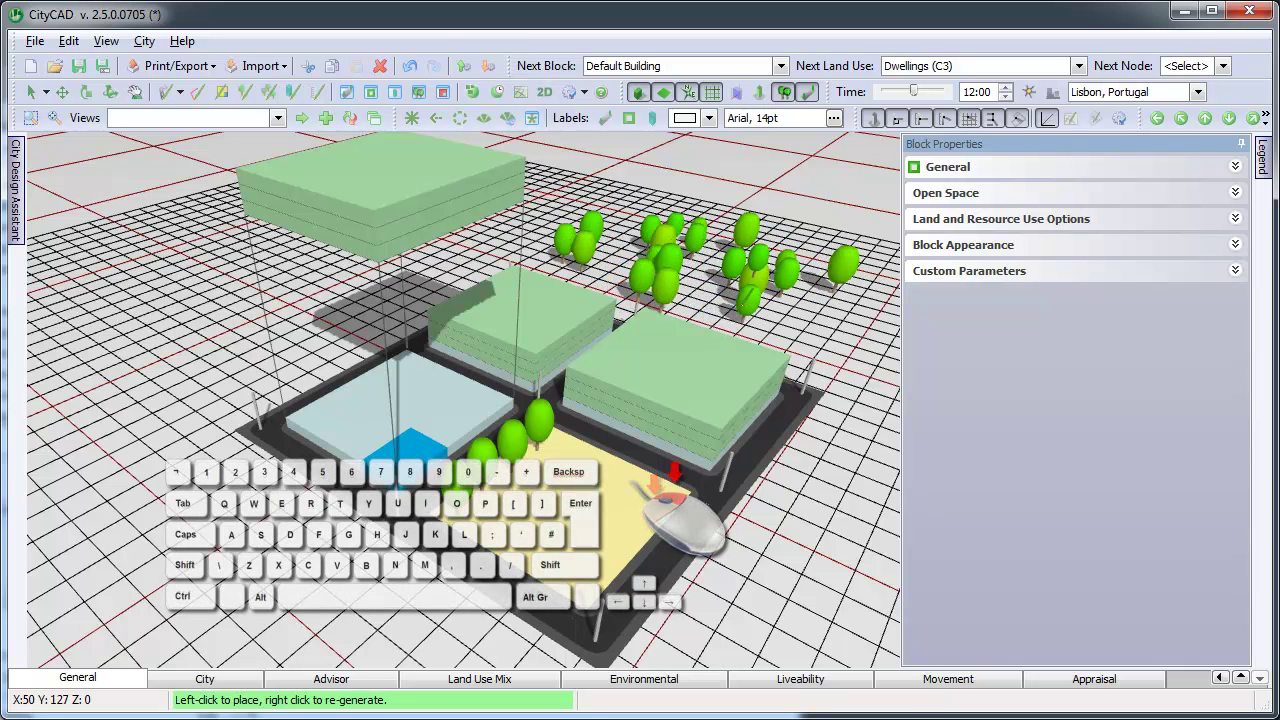
click(788, 304)
click(622, 194)
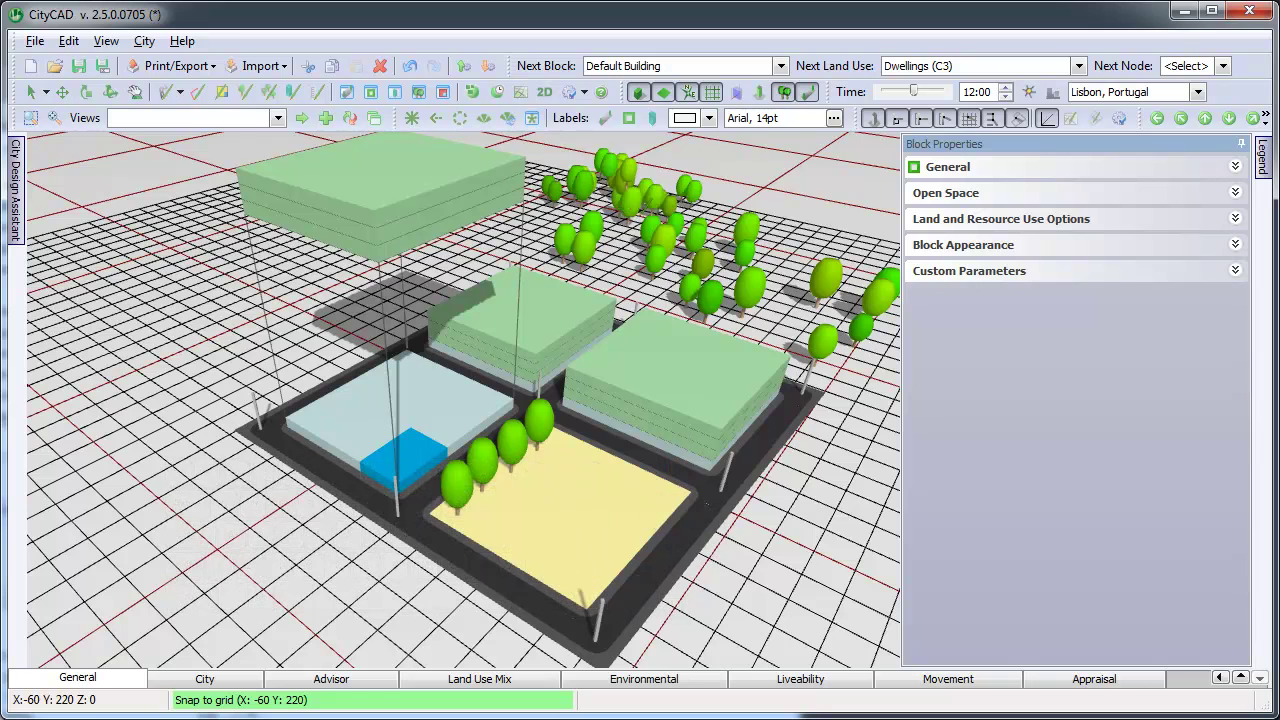
Place a bus stop city item with a 270-degree orientation on the open space's eastern edge and leave the tool
key(i)
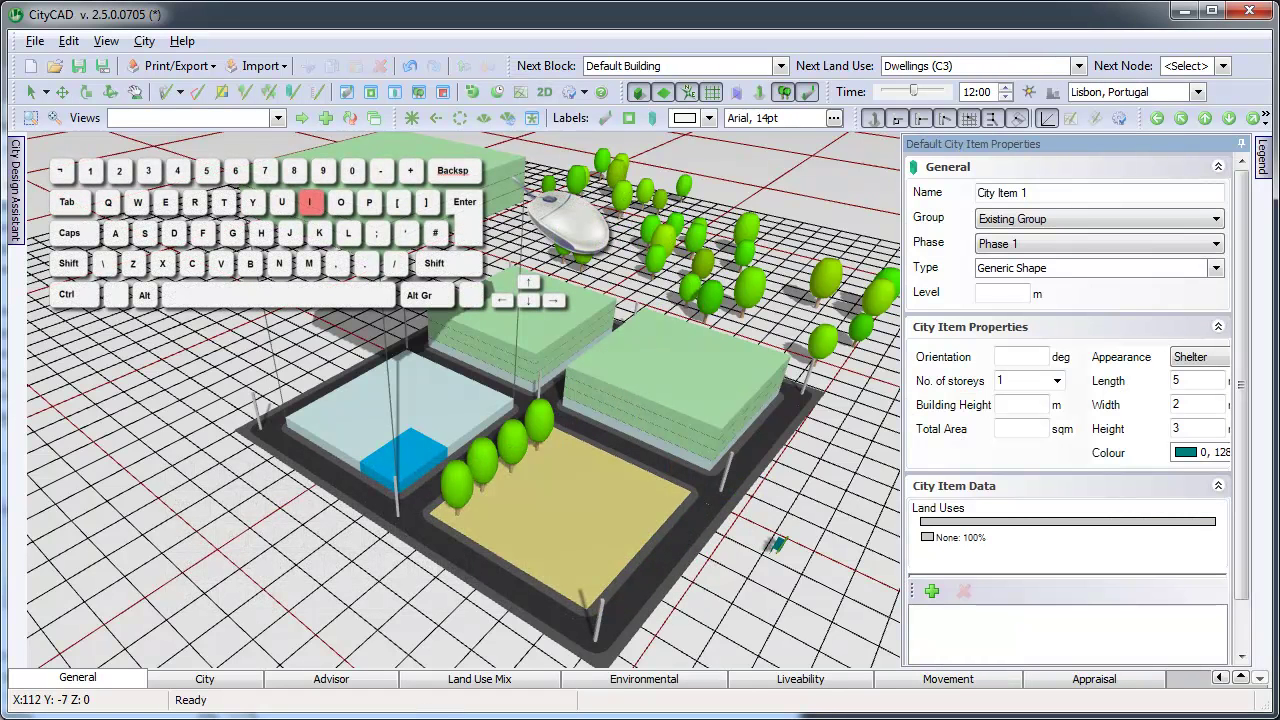
click(1217, 270)
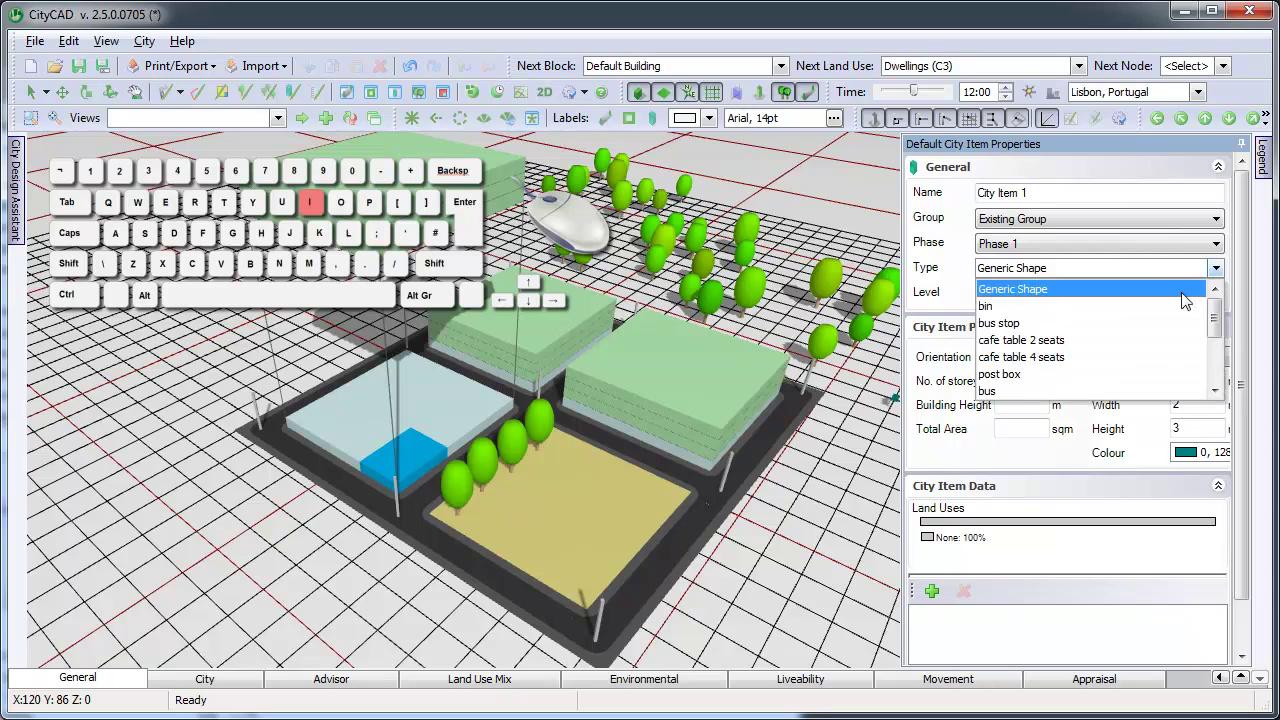
click(1130, 322)
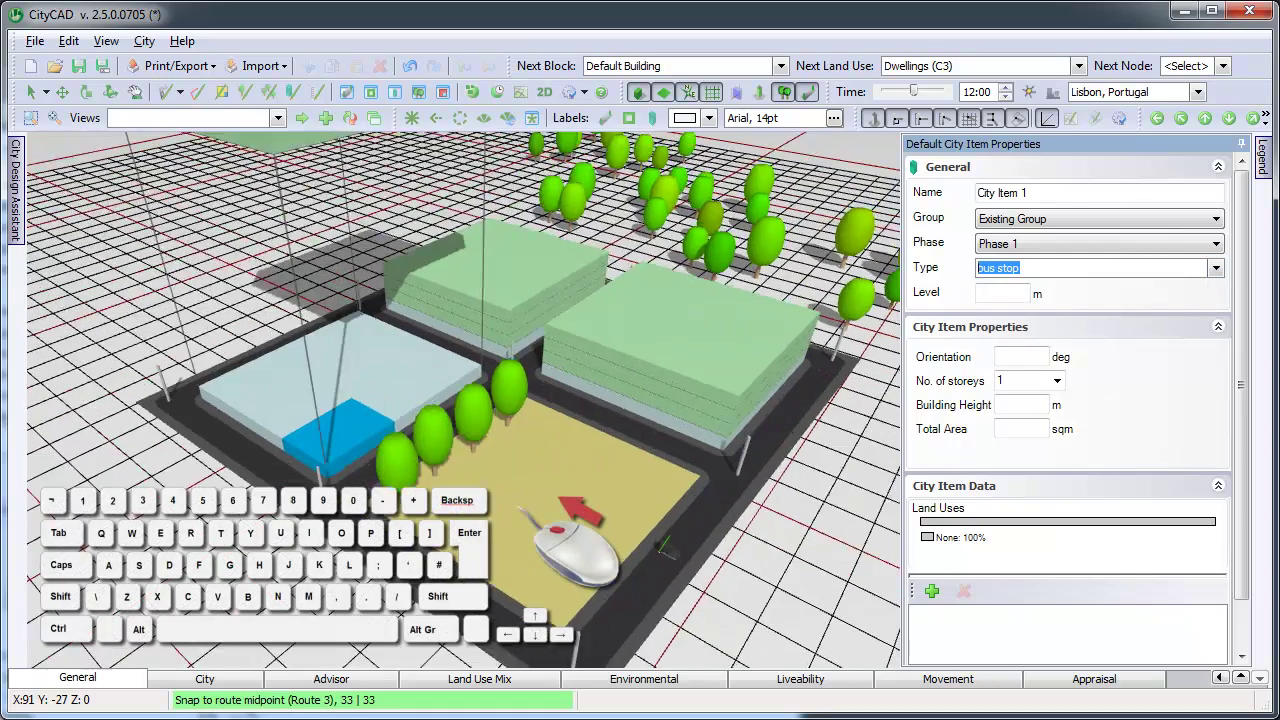
scroll(665, 545, up, 8)
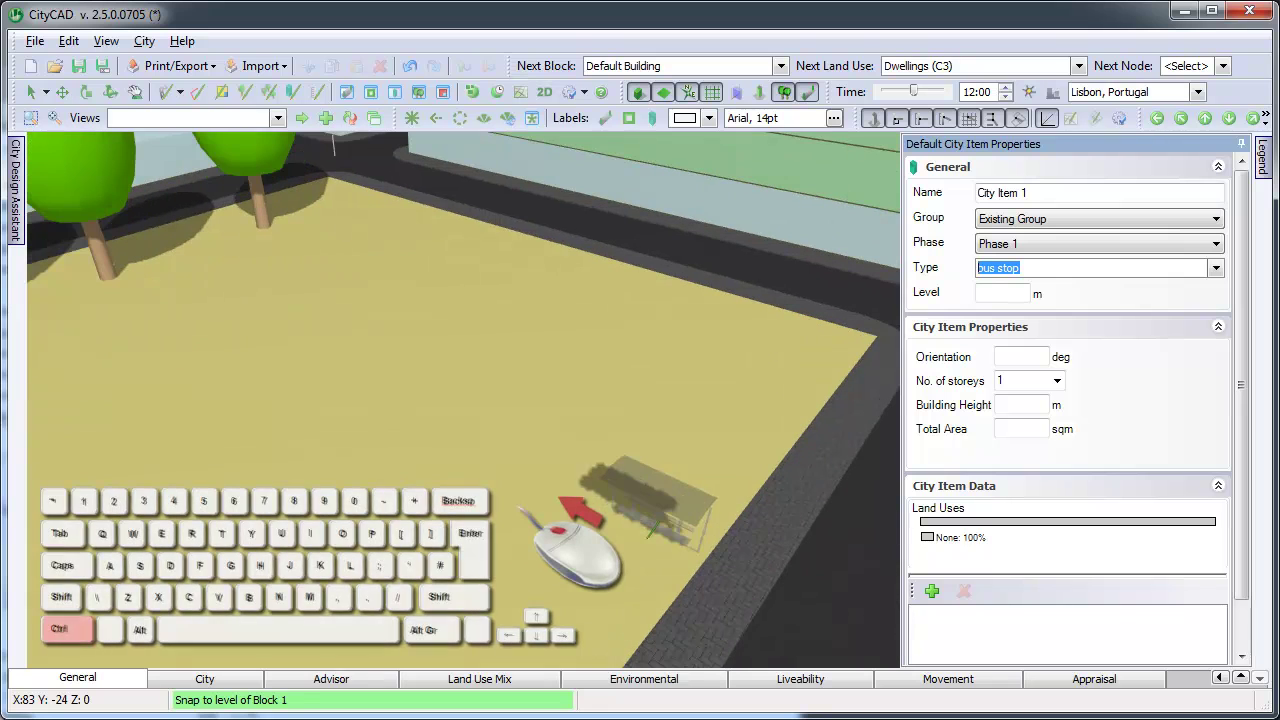
ctrl+scroll(657, 531, up, 7)
ctrl+scroll(657, 525, up, 7)
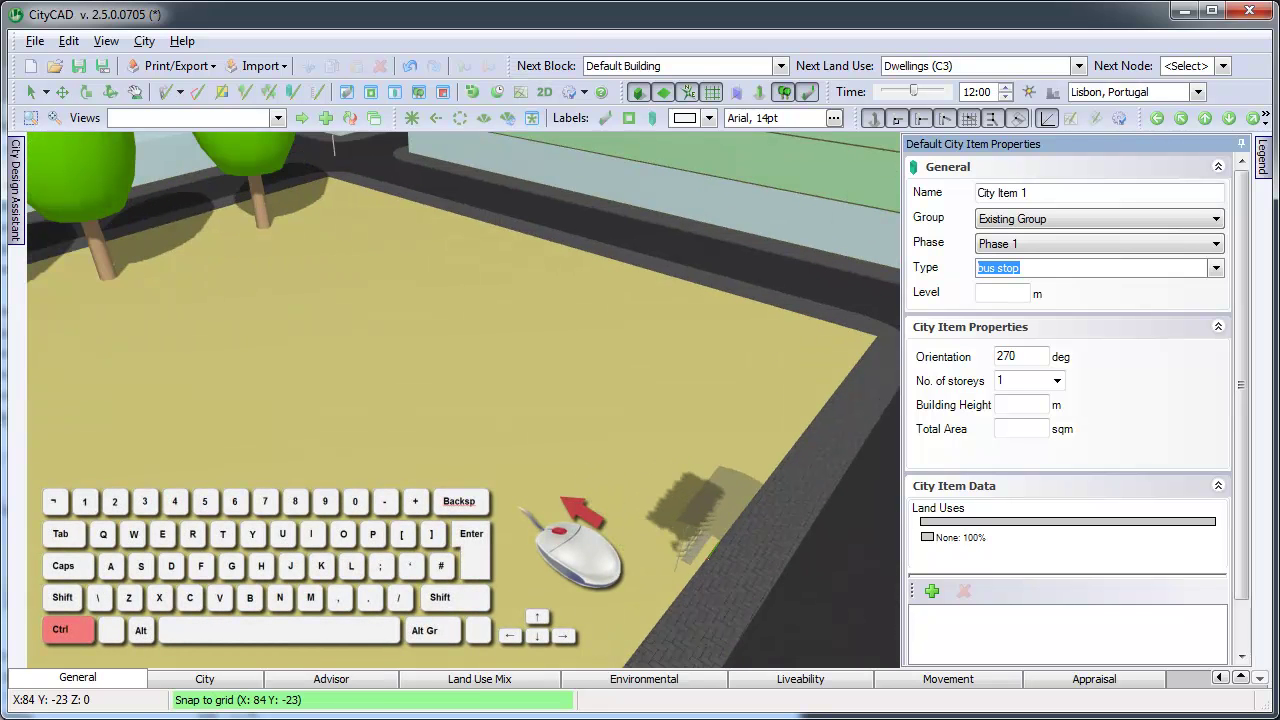
click(712, 515)
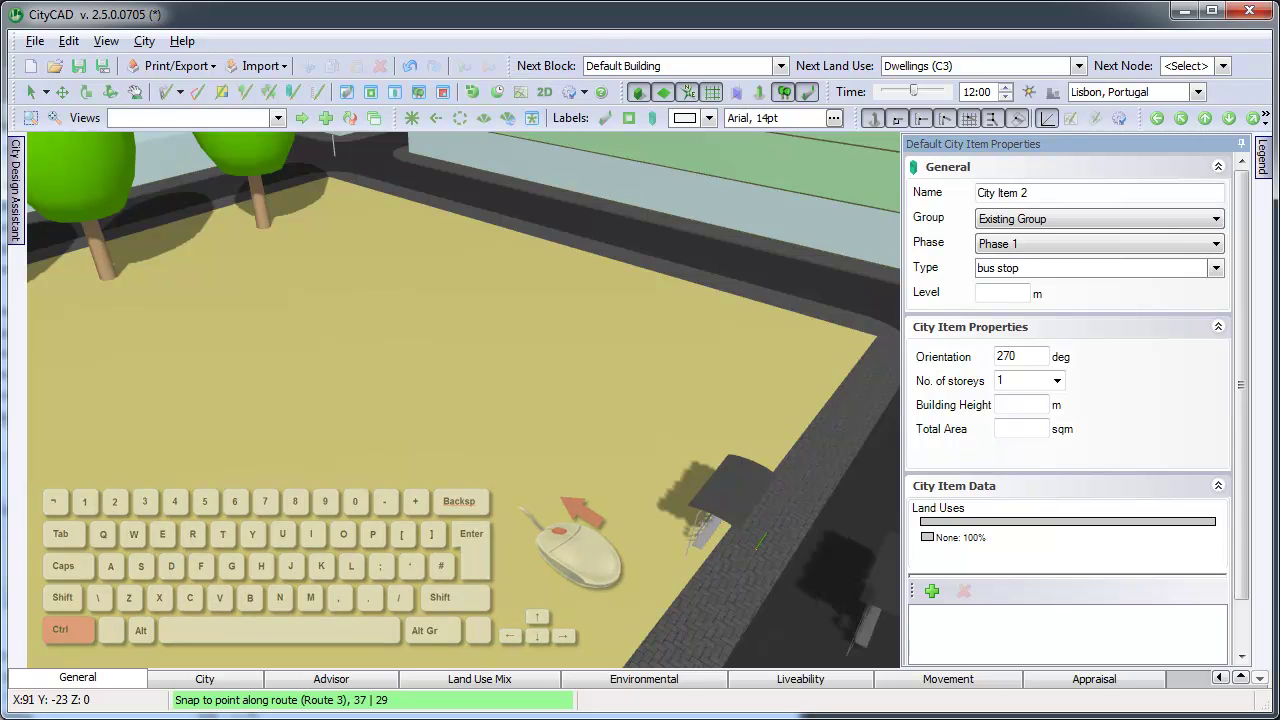
middle_drag(702, 534, 700, 470)
key(Escape)
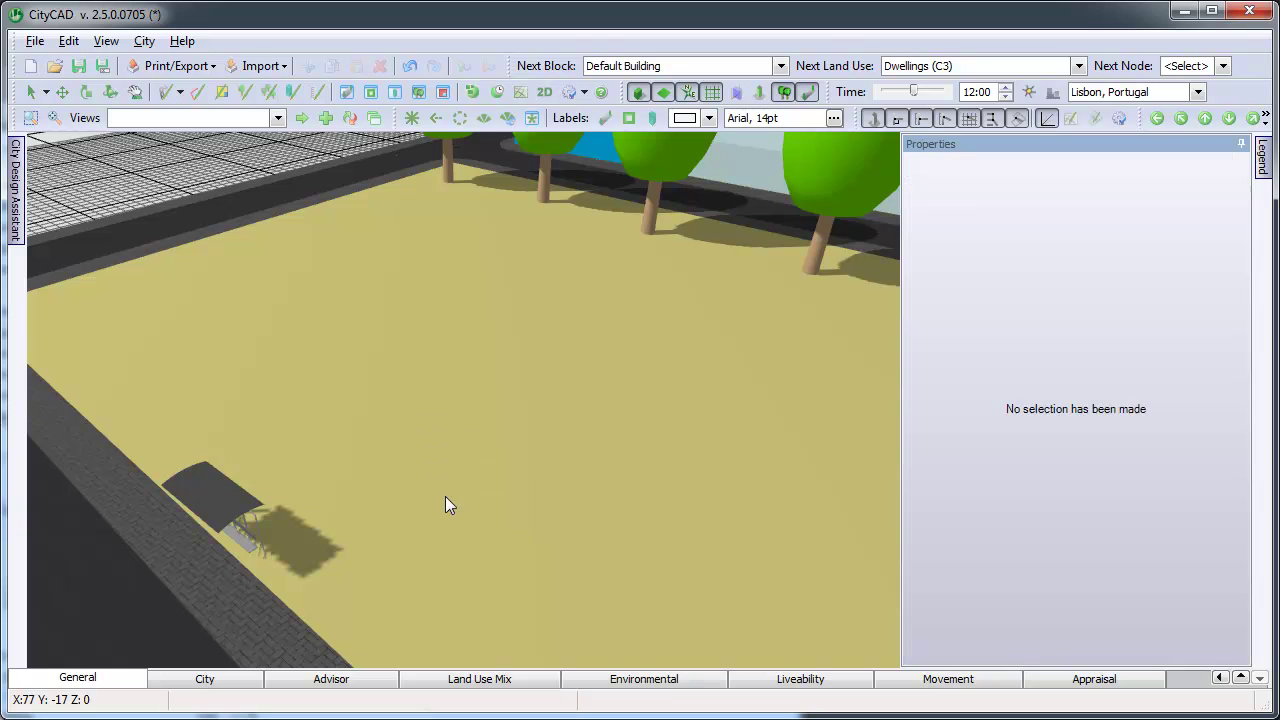
Copy the bus stop and paste it near the east end of the open space's northern edge, rotated parallel to that edge
click(218, 504)
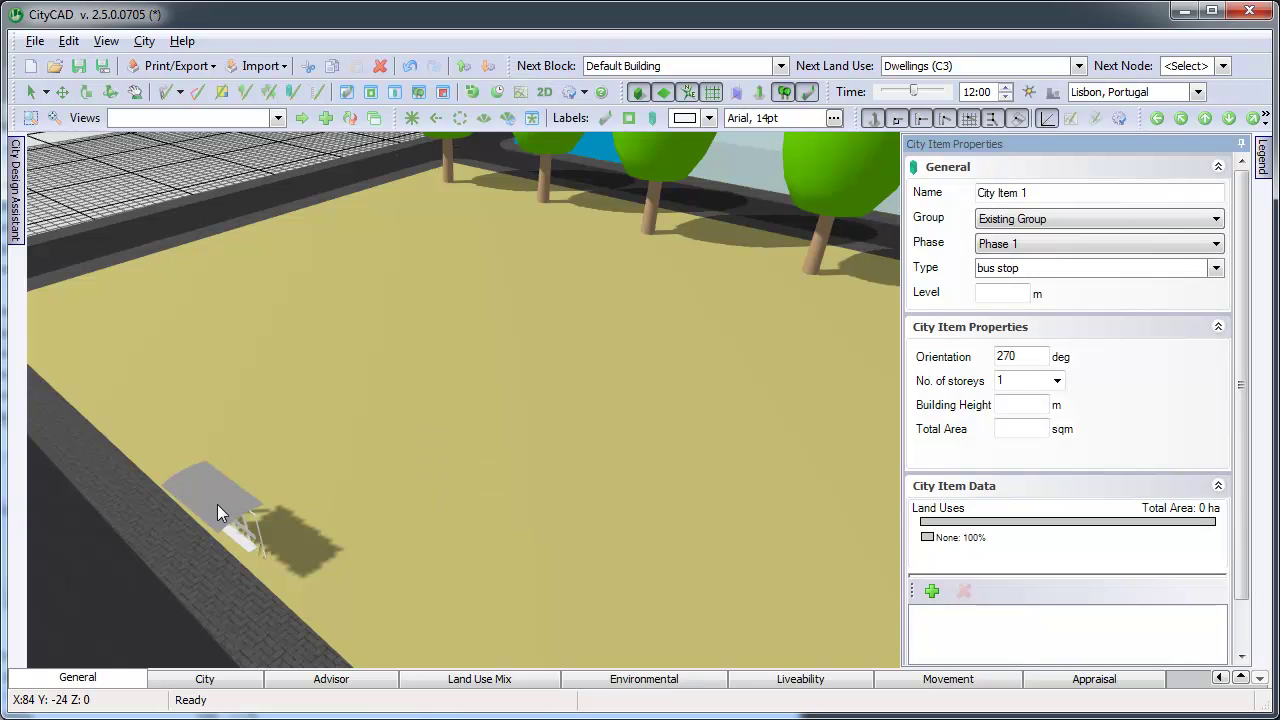
scroll(176, 405, down, 5)
key(ctrl+c)
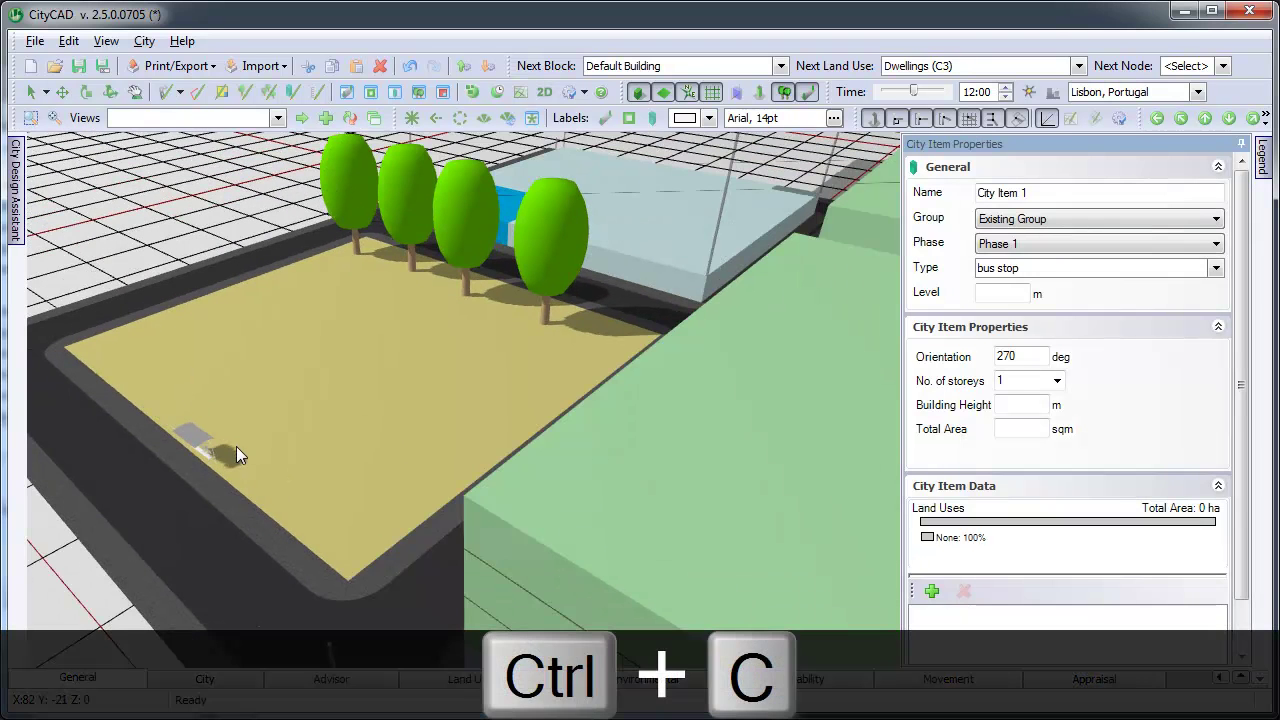
scroll(364, 535, up, 2)
key(ctrl+v)
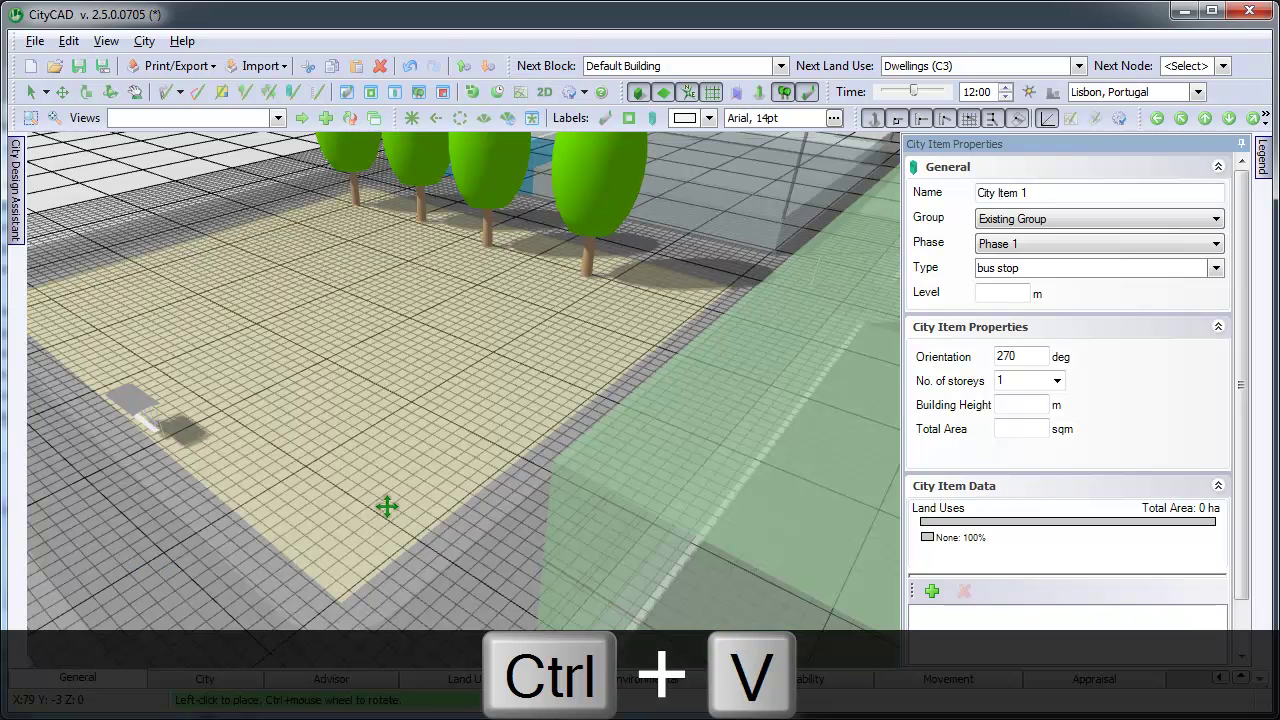
scroll(388, 497, up, 2)
click(435, 514)
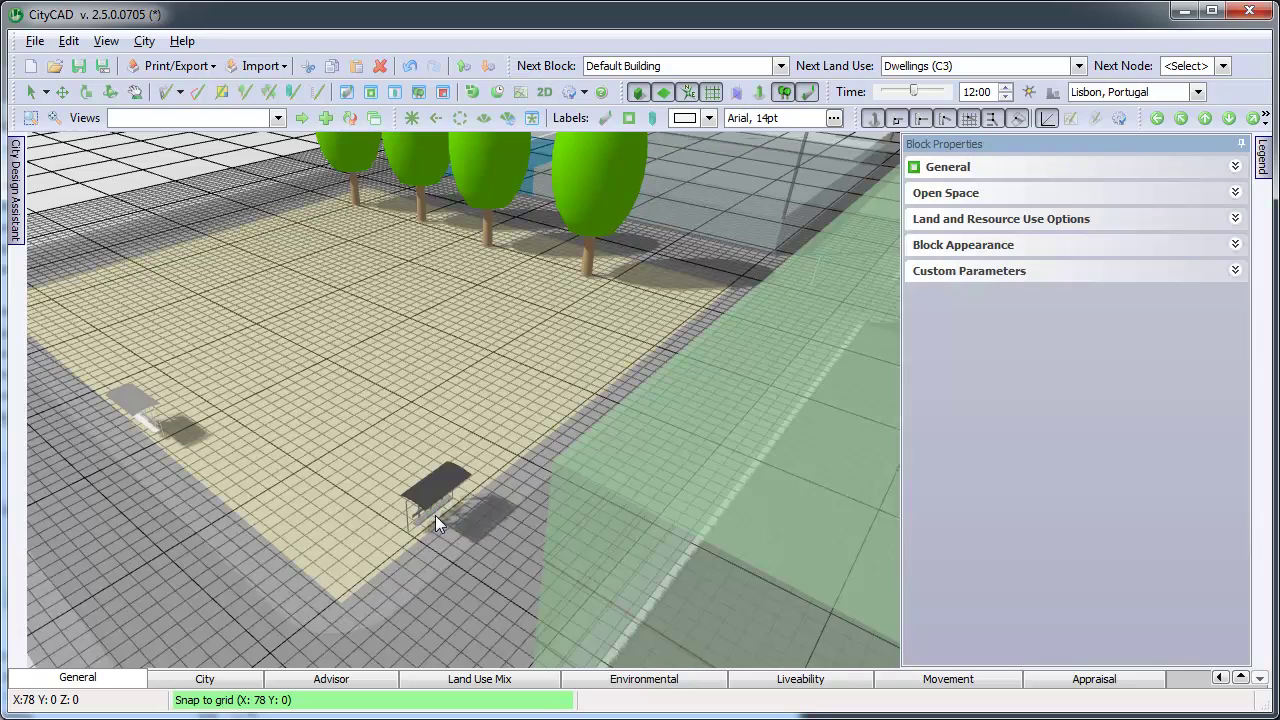
Zoom out to view the whole development and clear the selection
scroll(315, 454, down, 2)
scroll(315, 454, down, 2)
middle_drag(315, 454, 218, 452)
scroll(373, 468, down, 1)
scroll(384, 464, down, 6)
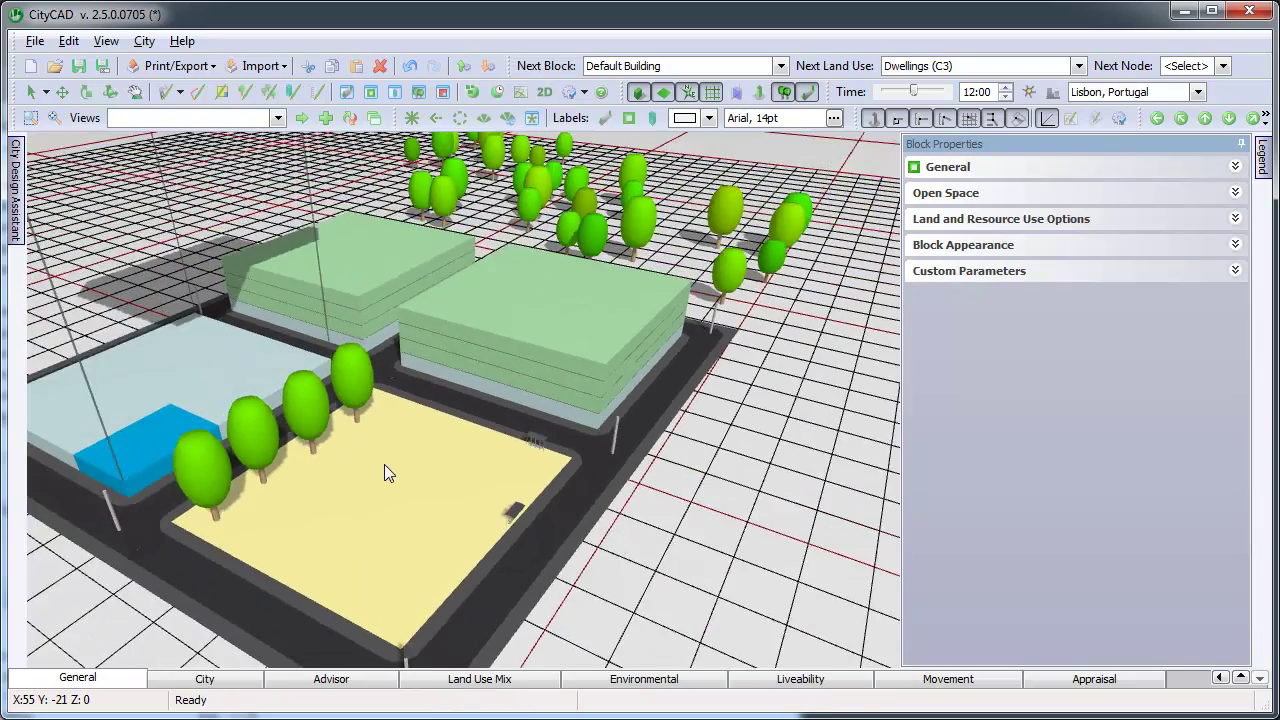
click(519, 508)
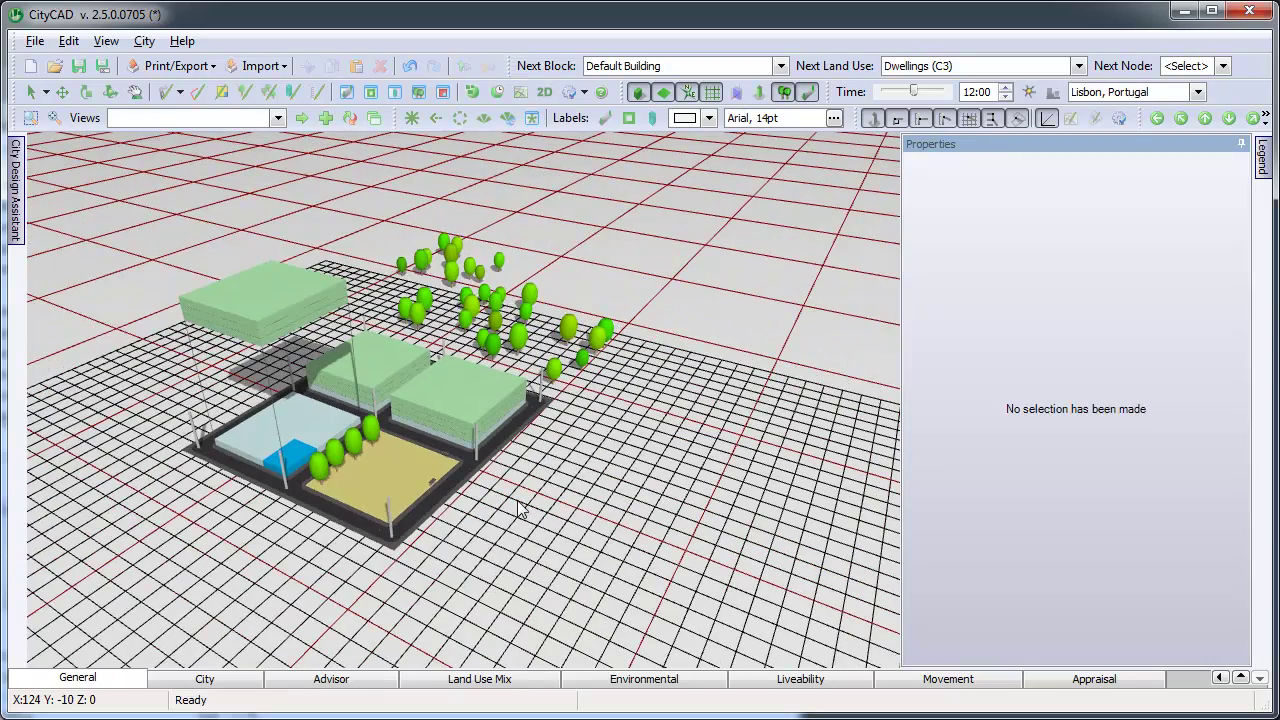